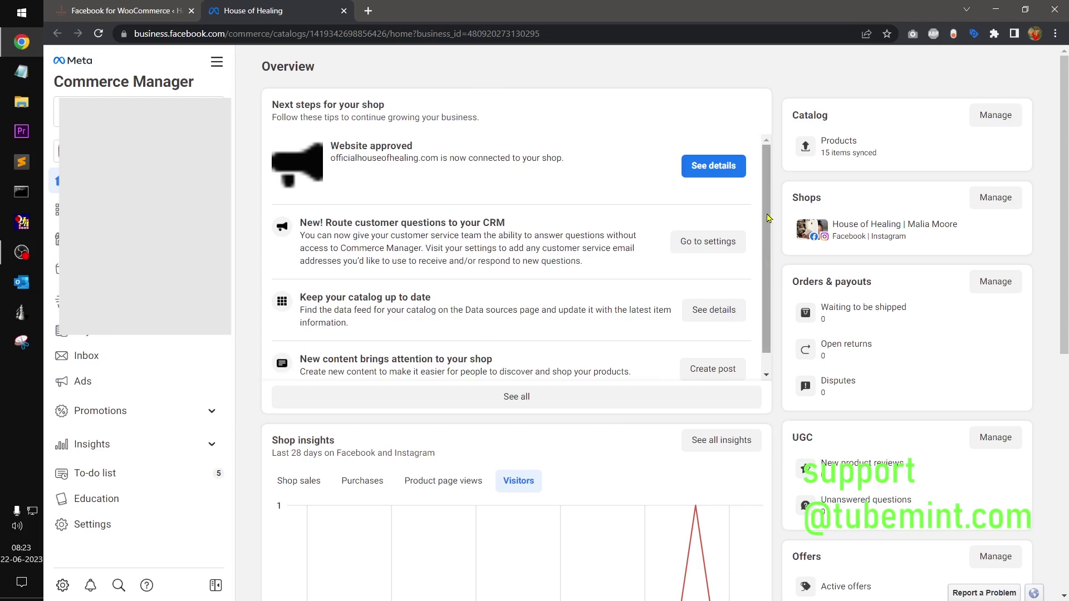
Go to the list of shops in Commerce Manager
drag(769, 222, 781, 286)
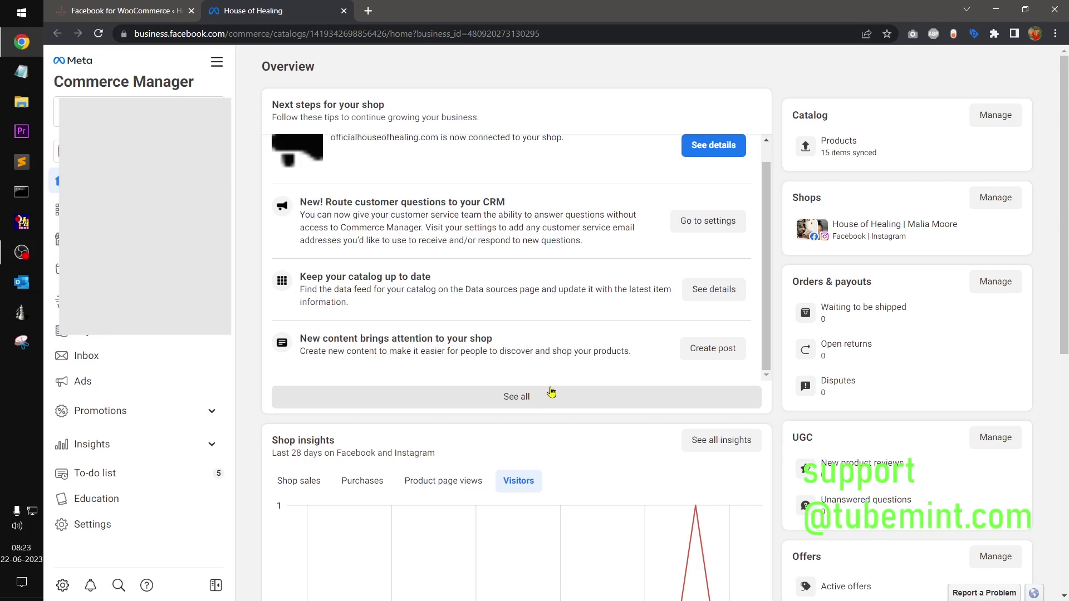
scroll(748, 431, down, 8)
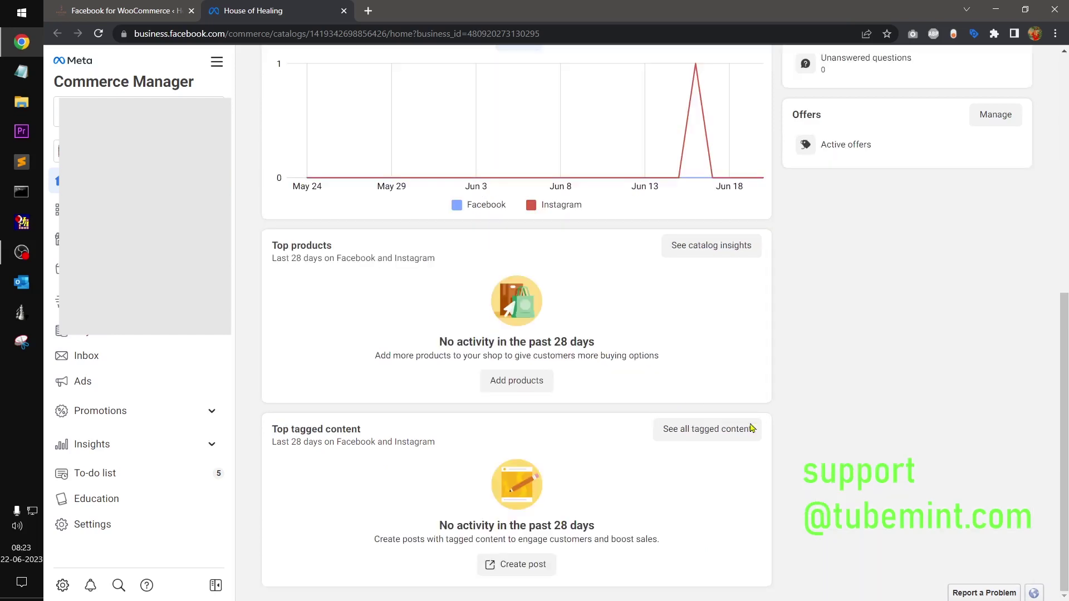
scroll(751, 428, up, 8)
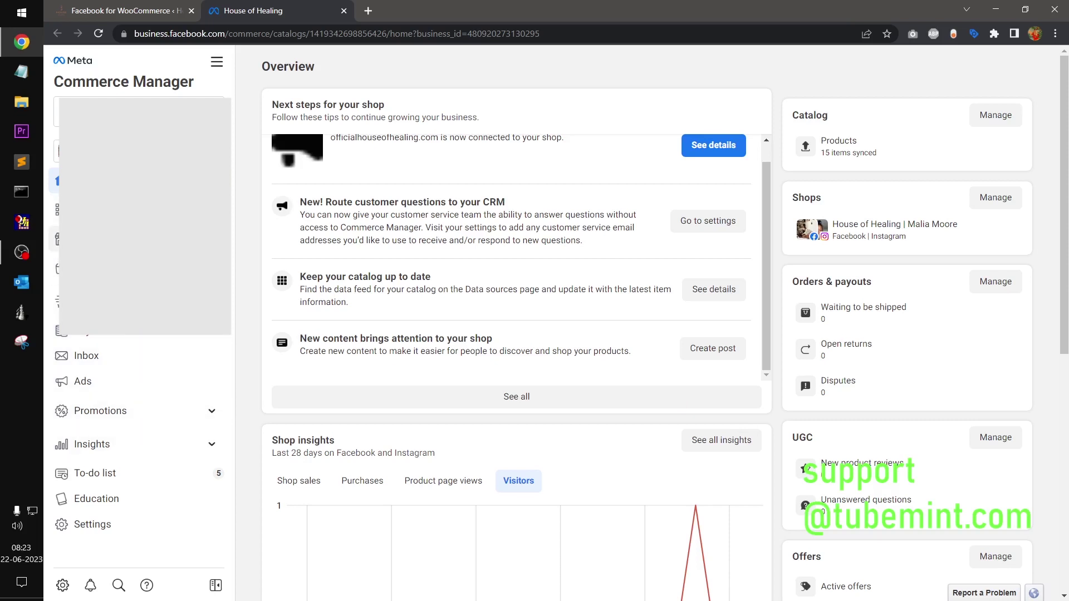
click(56, 240)
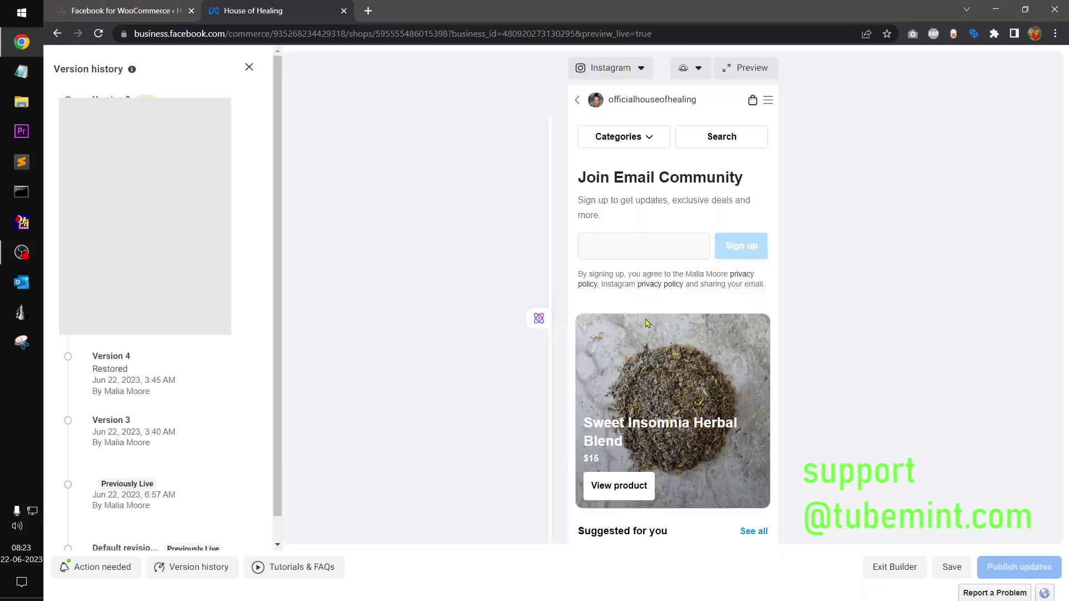
Switch the shop builder preview from Instagram to Facebook and close Version history
click(643, 68)
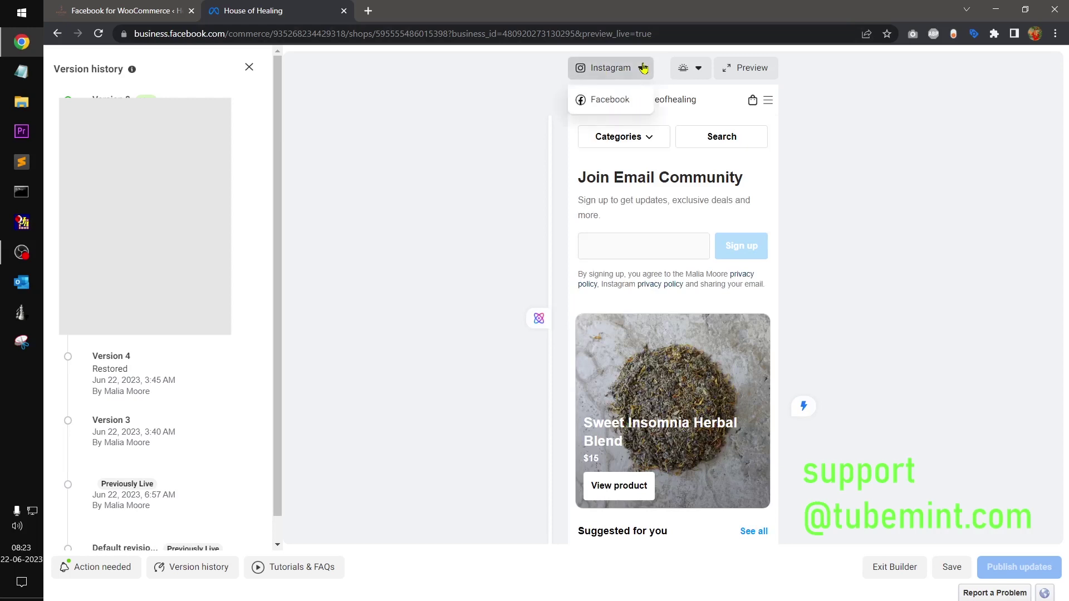
click(609, 100)
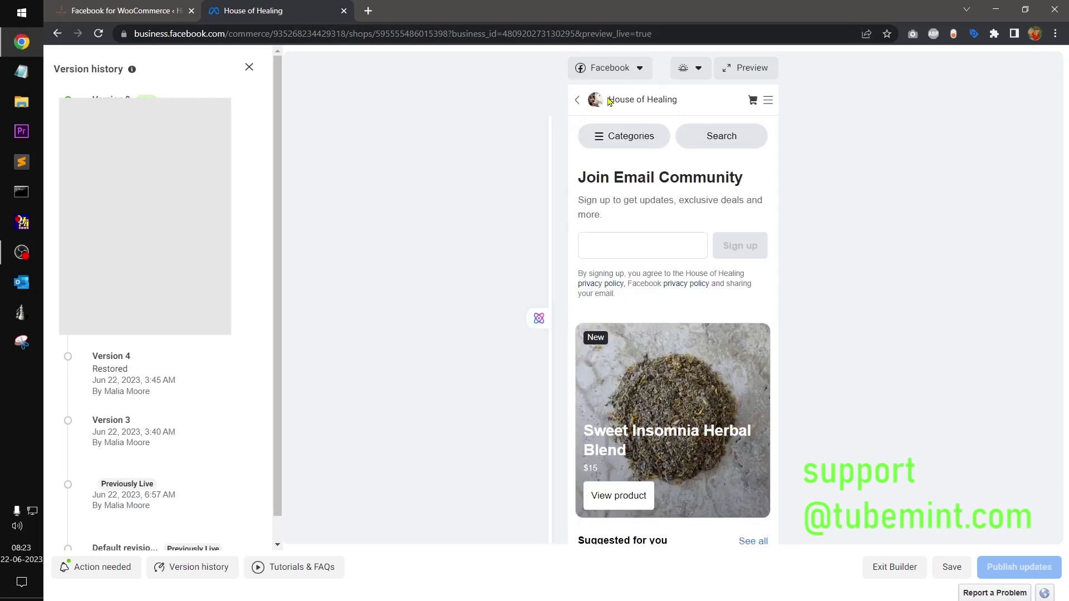
scroll(671, 355, down, 5)
scroll(670, 355, up, 5)
click(248, 67)
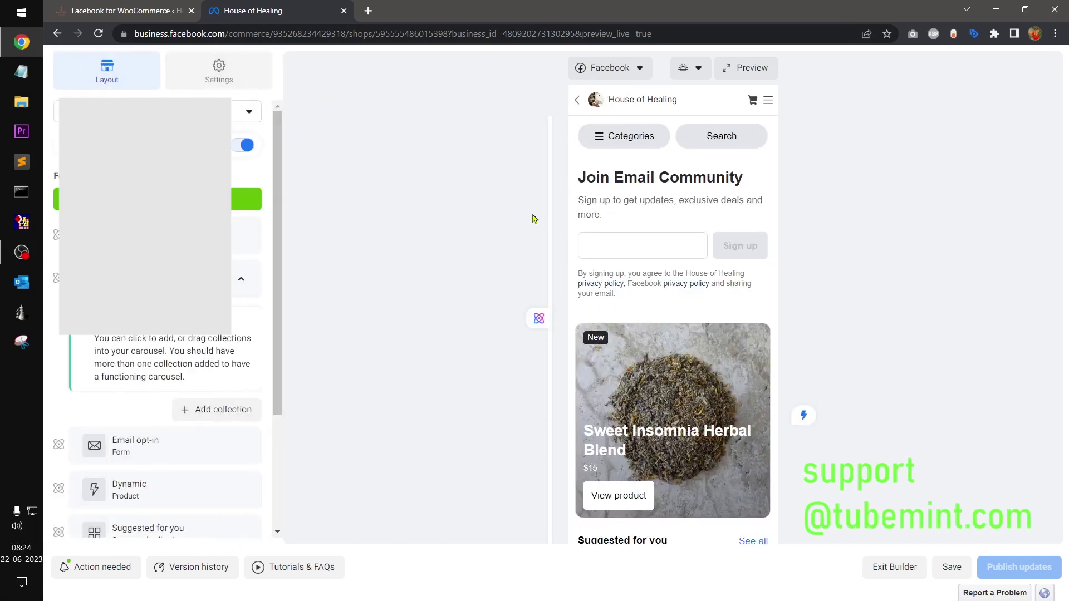
Return to the shops list and review Data sources: the manual-upload feed, the Meta Pixel and manually added items
click(56, 35)
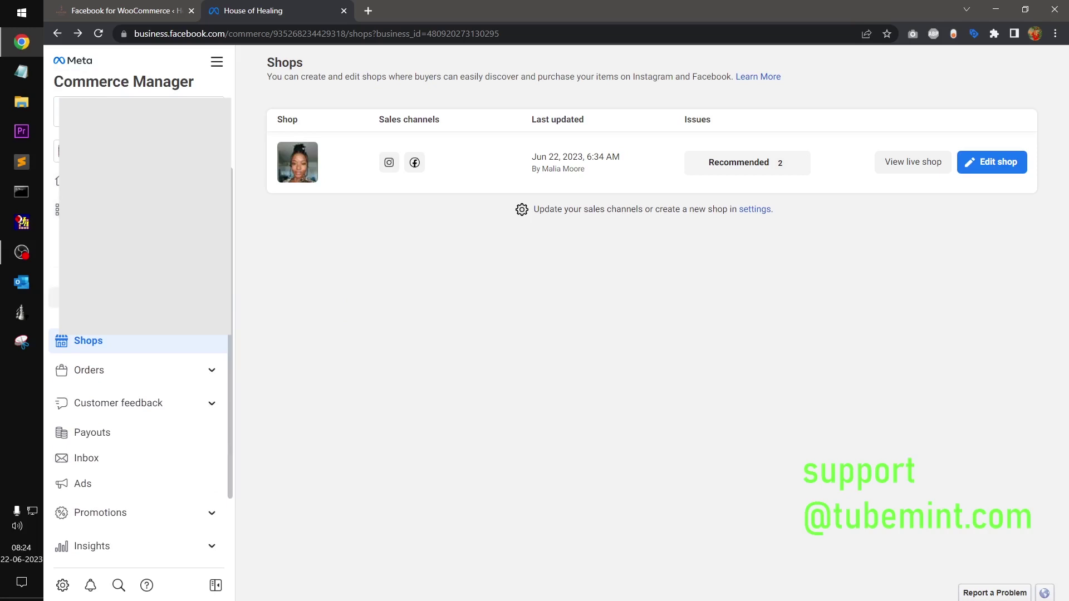
click(54, 297)
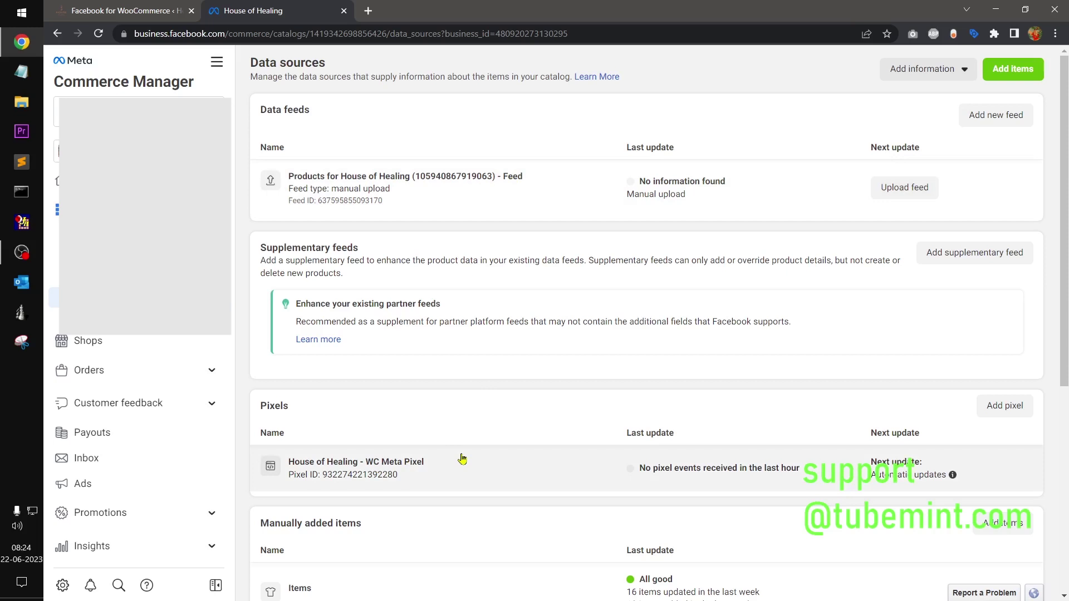
scroll(852, 325, down, 6)
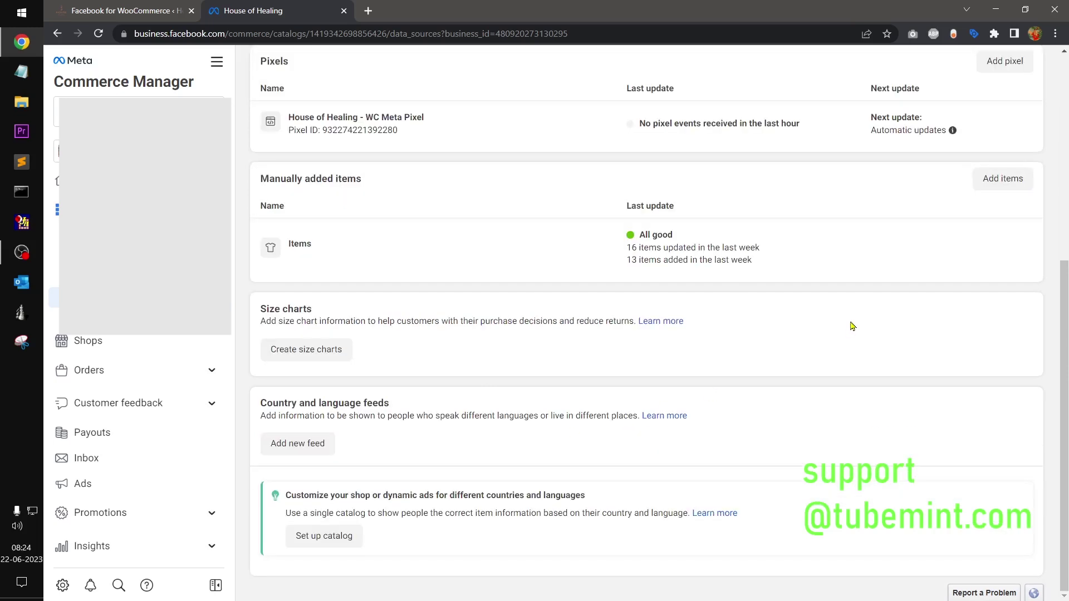
scroll(852, 326, up, 6)
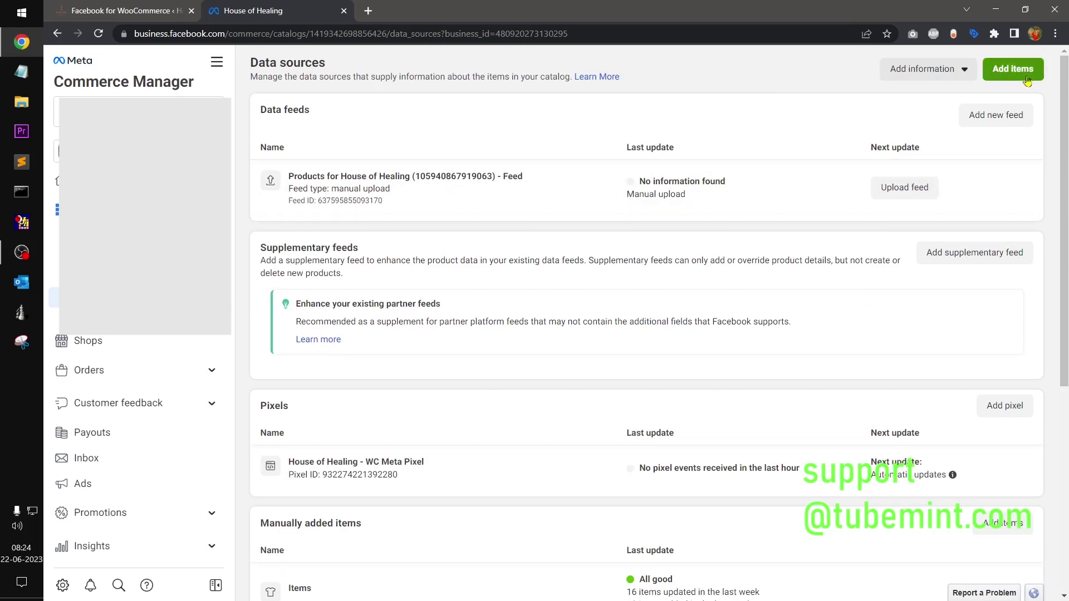
Start Add items from Data sources and pick the Pixel option for adding catalog items
click(999, 79)
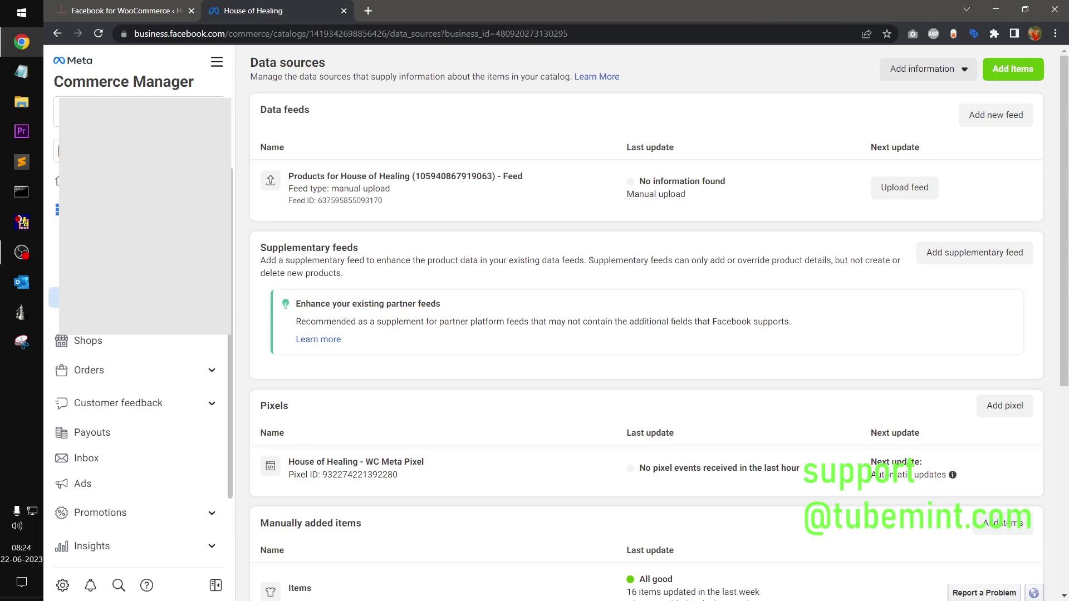
click(1026, 77)
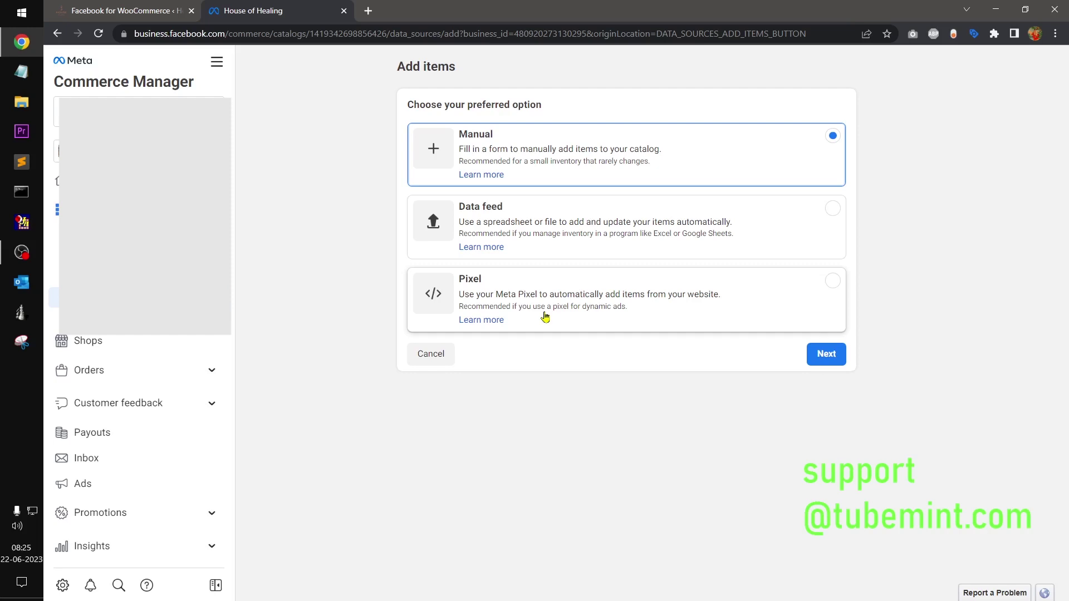
click(545, 317)
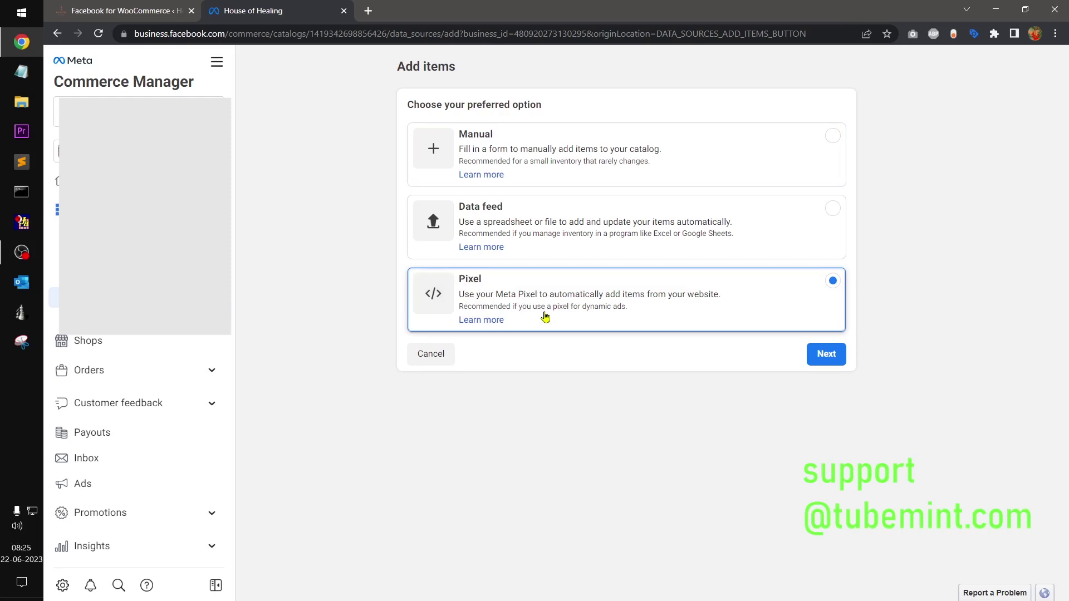
Continue to pixel selection and expand both pixels, confirming the House of Healing - WC pixel is connected
click(827, 354)
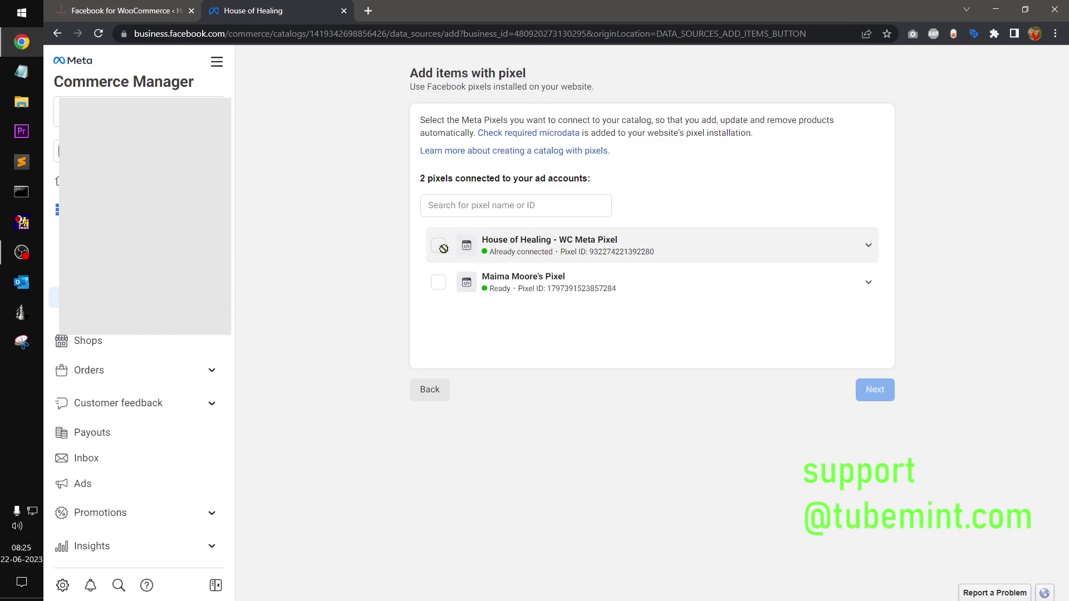
click(527, 256)
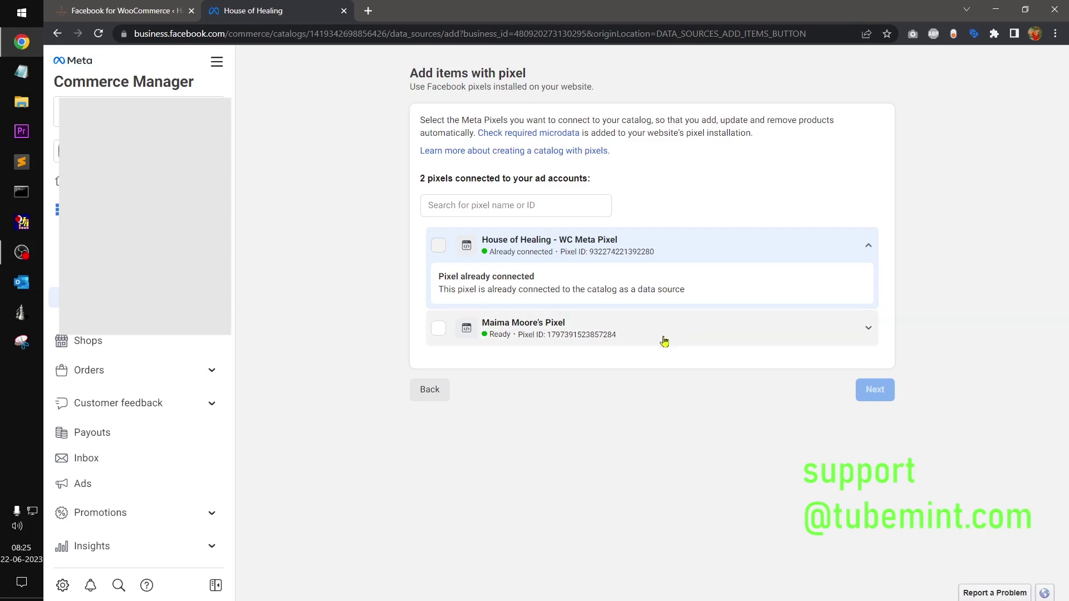
click(633, 344)
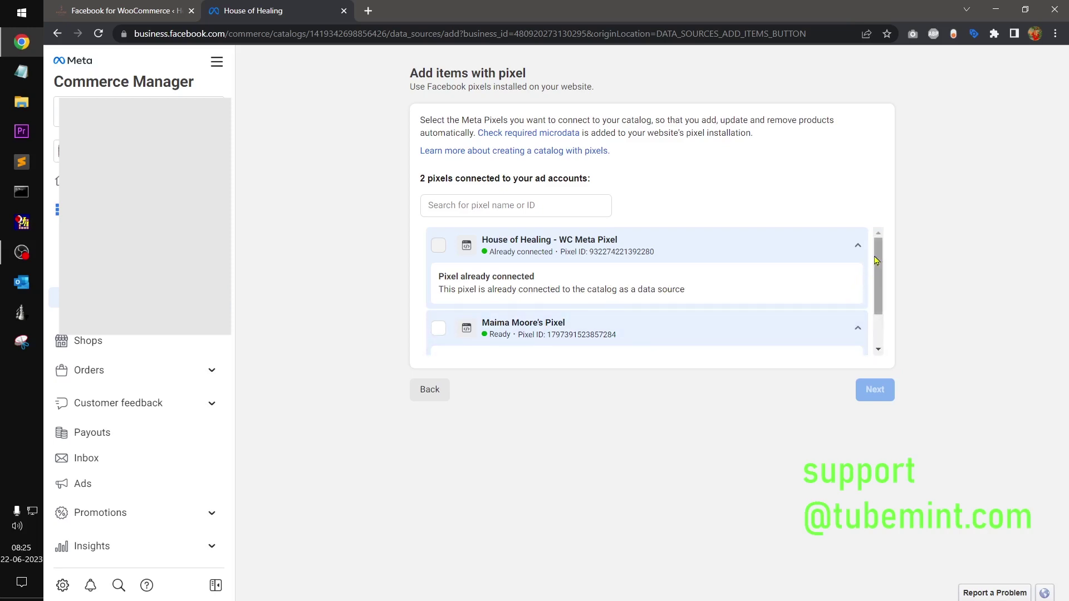
drag(881, 278, 882, 340)
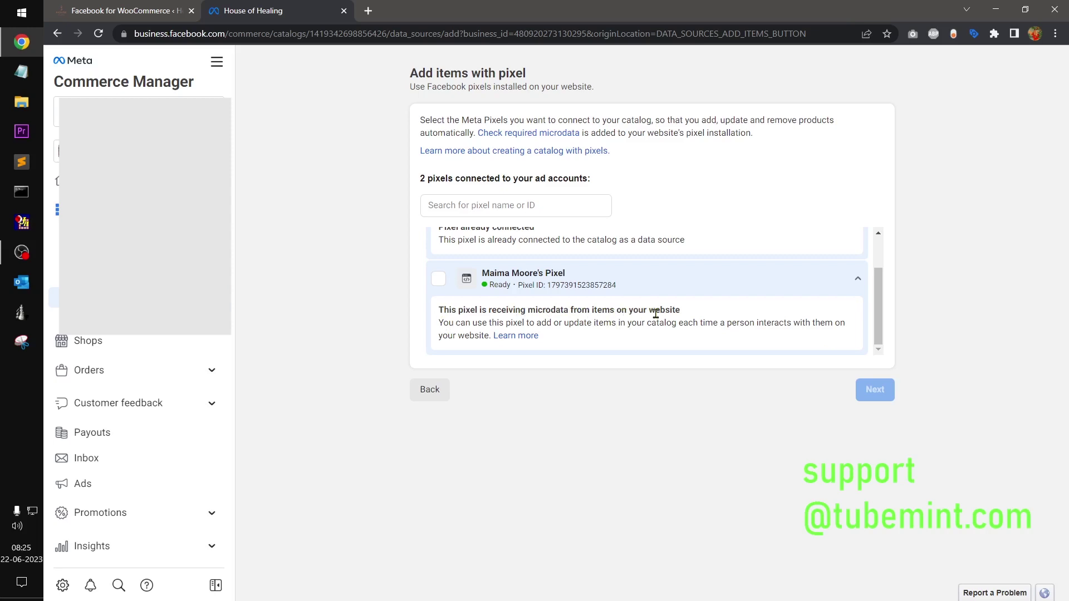
scroll(761, 311, up, 1)
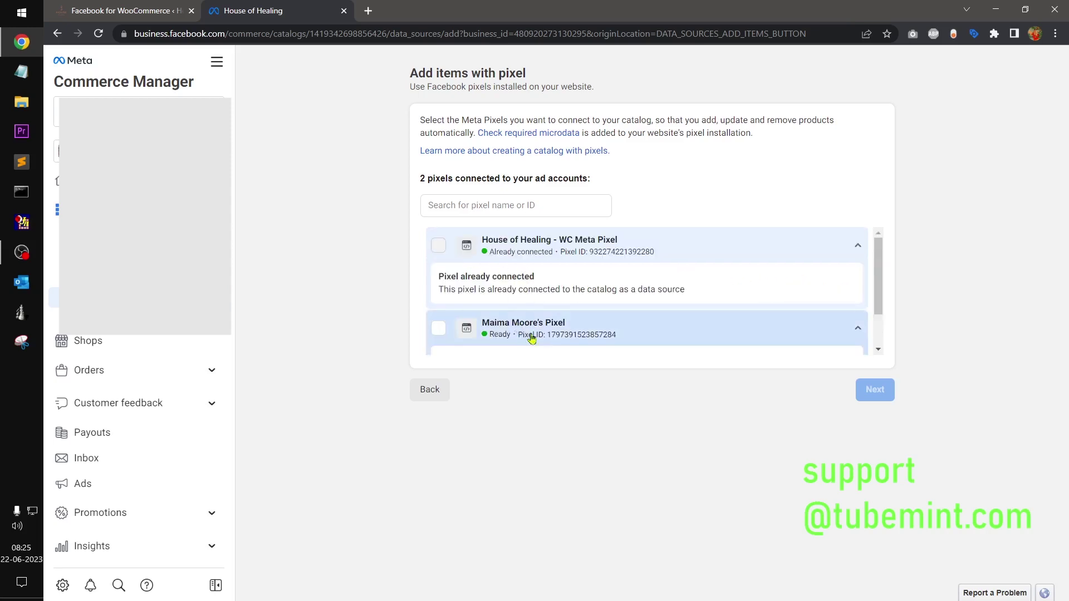
click(631, 333)
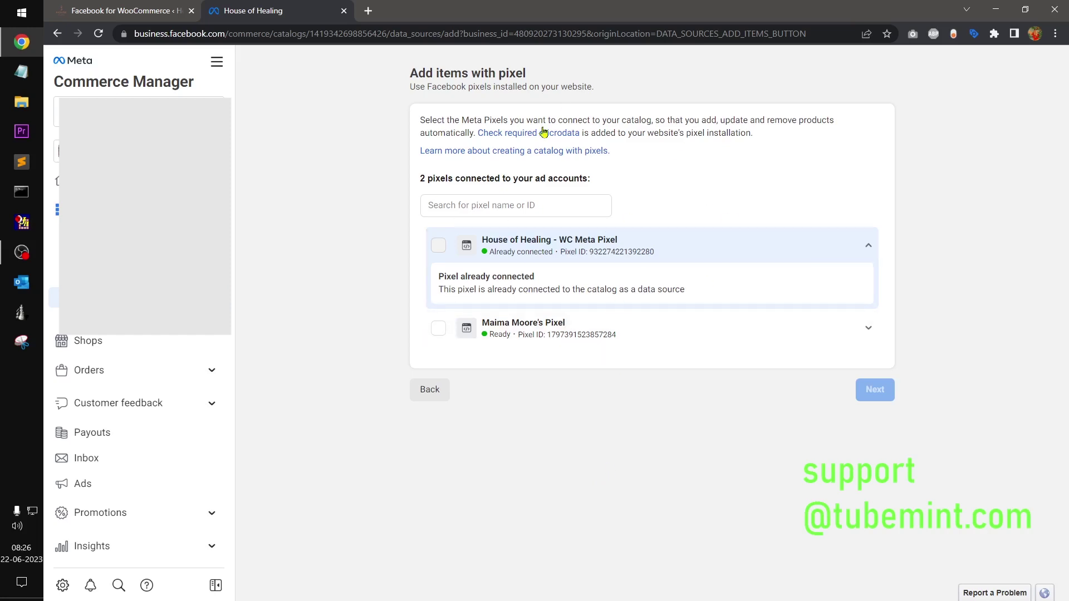
drag(411, 75, 561, 78)
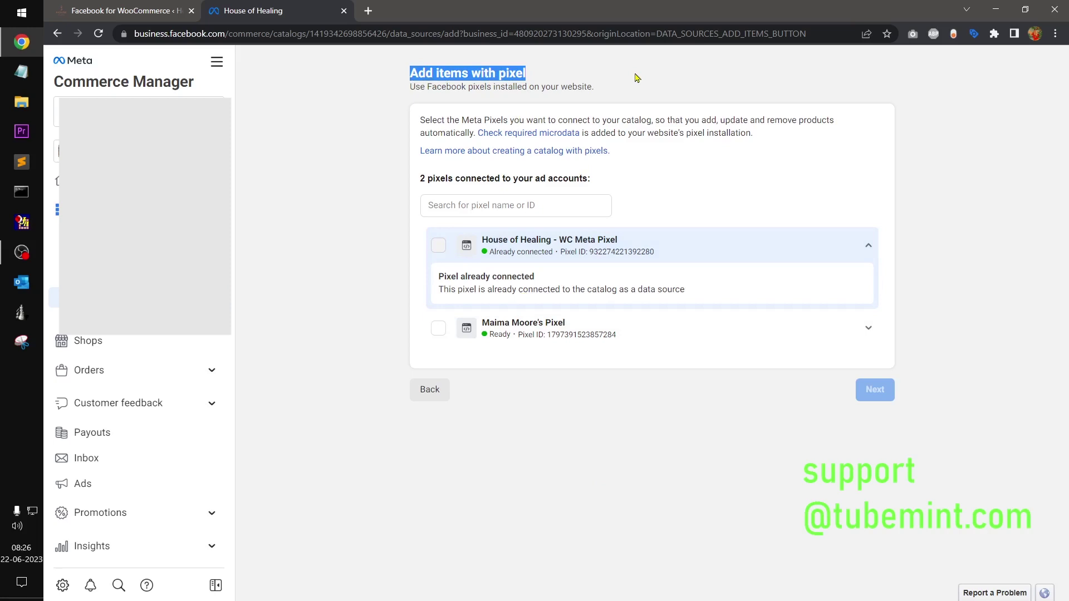
click(691, 109)
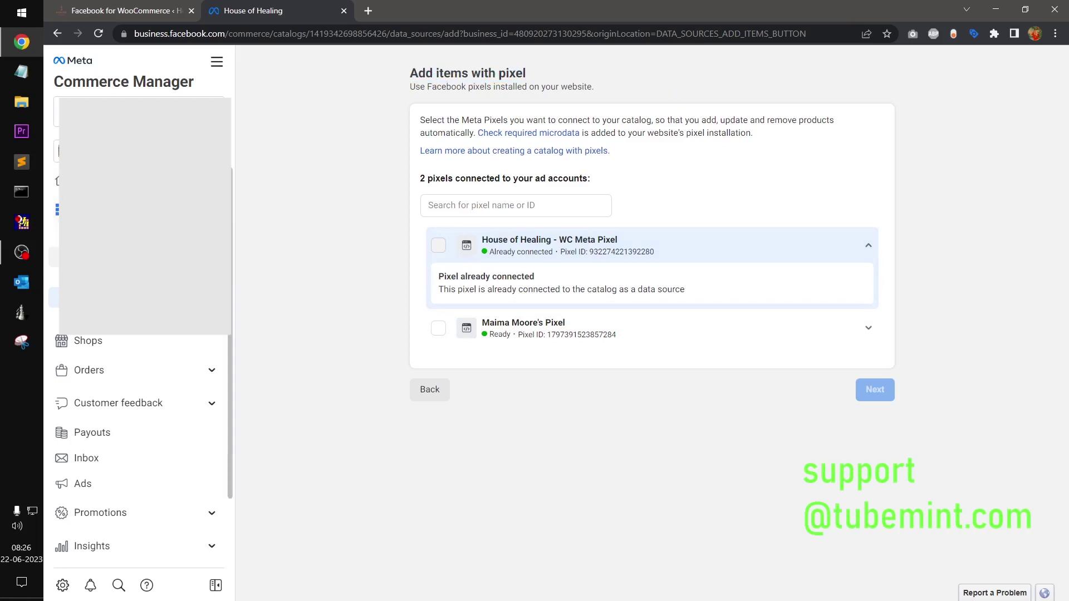
click(53, 236)
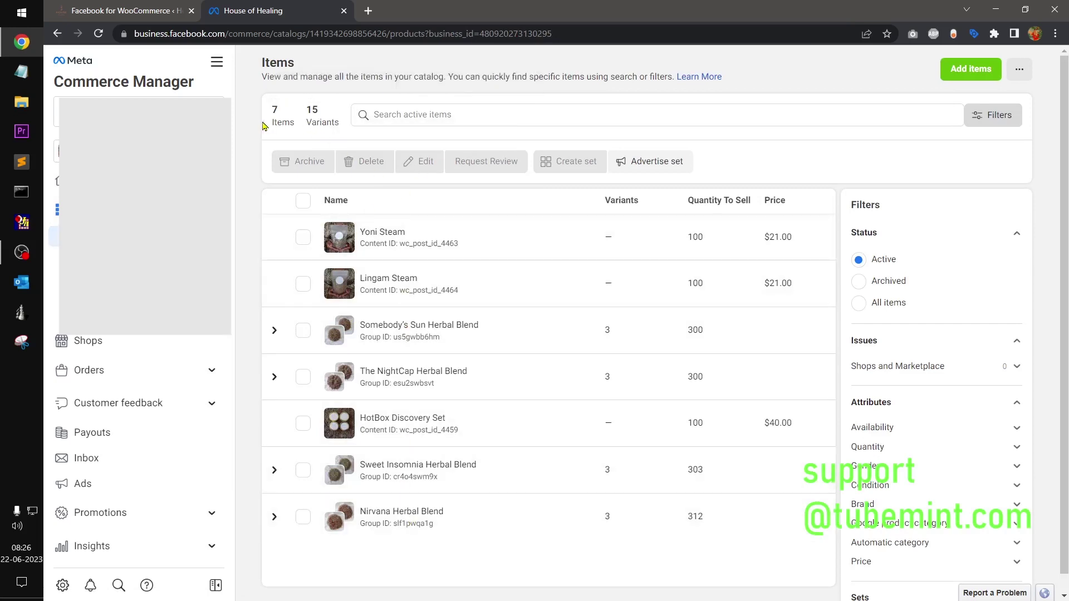
mouse_move(332, 127)
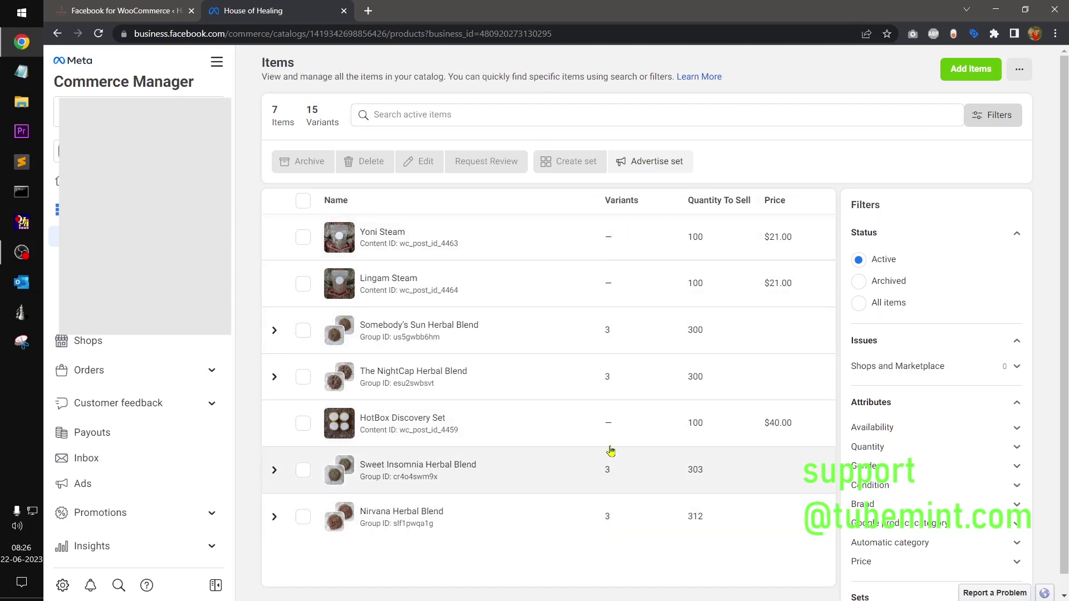
click(273, 331)
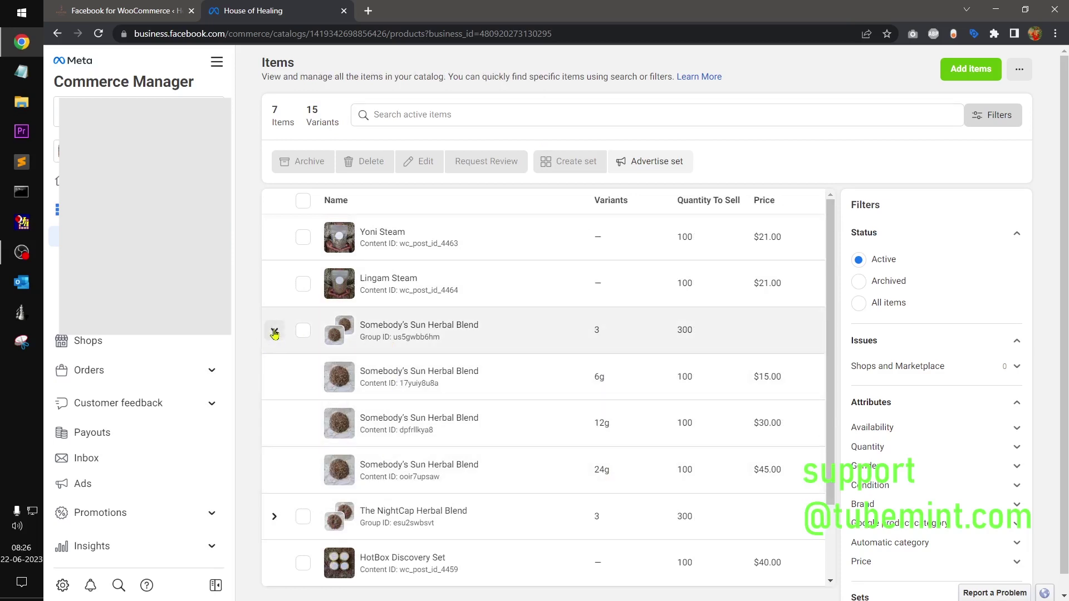
click(274, 331)
click(274, 377)
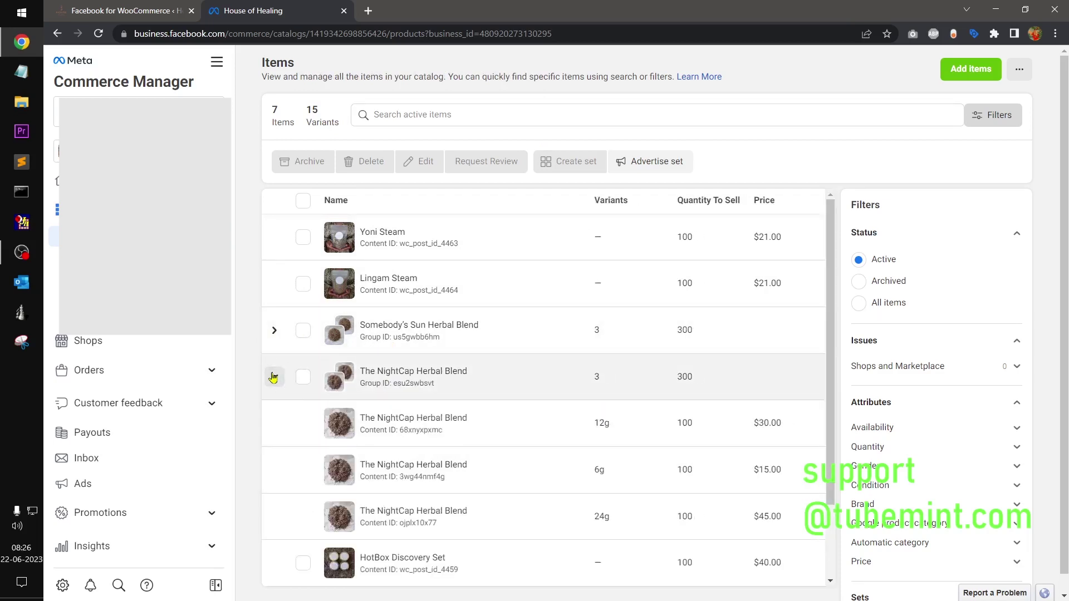
click(274, 377)
click(274, 470)
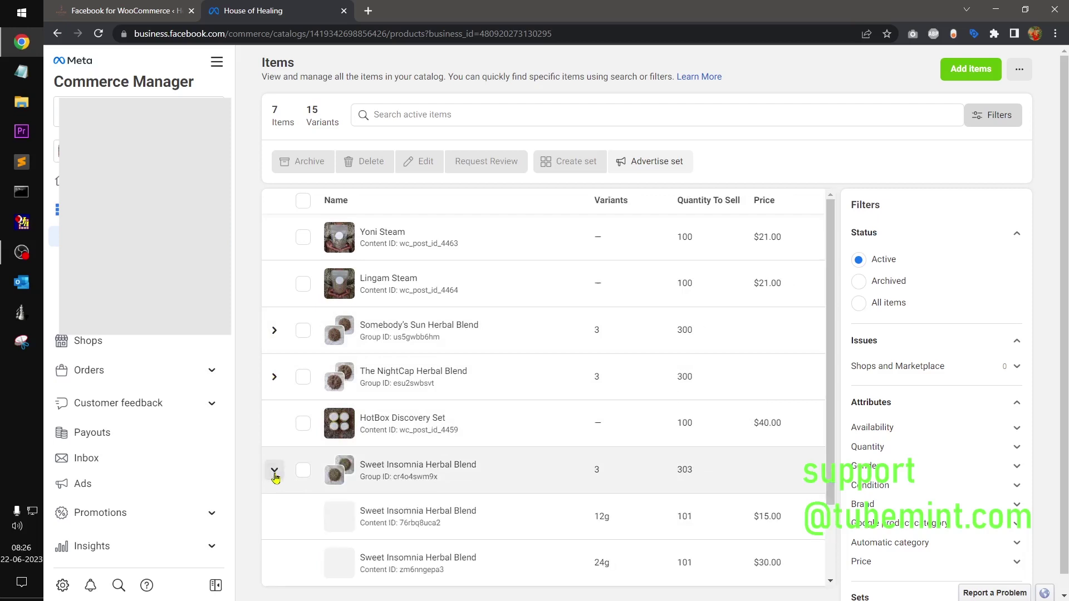
click(274, 471)
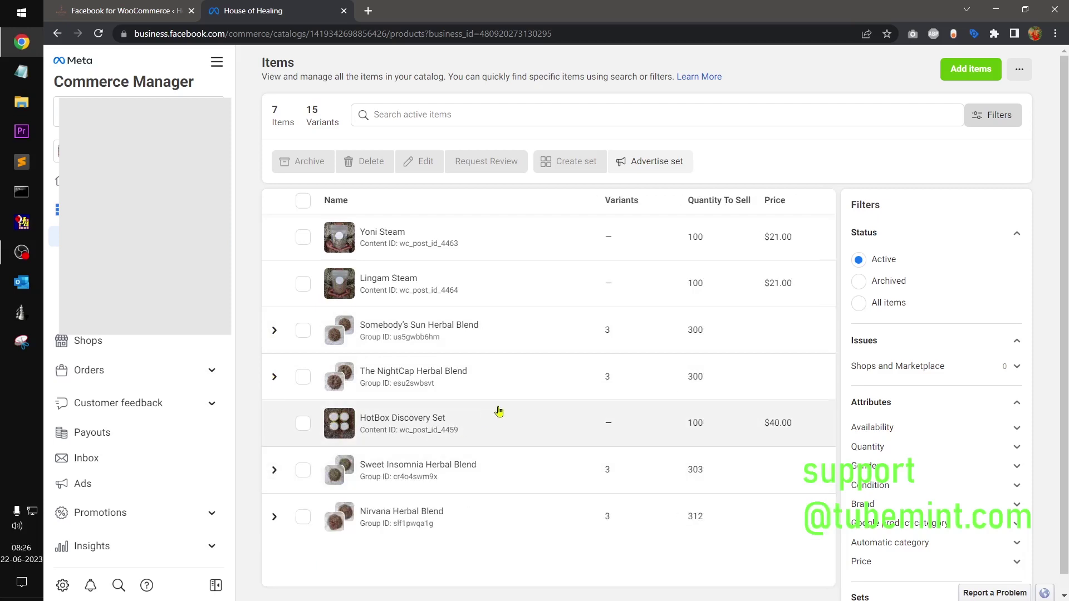
click(274, 516)
click(274, 516)
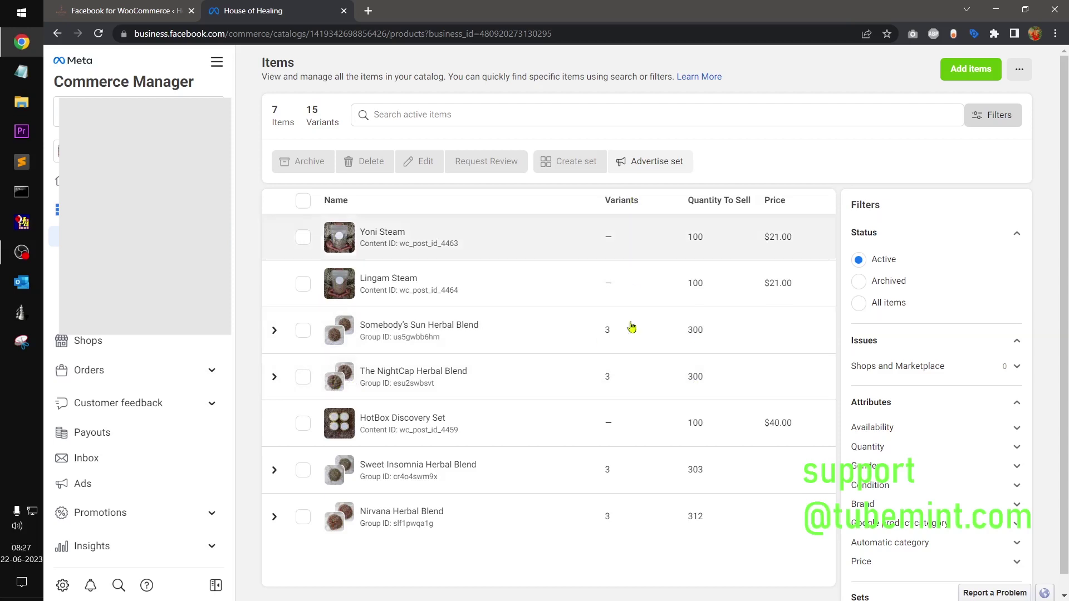
click(273, 330)
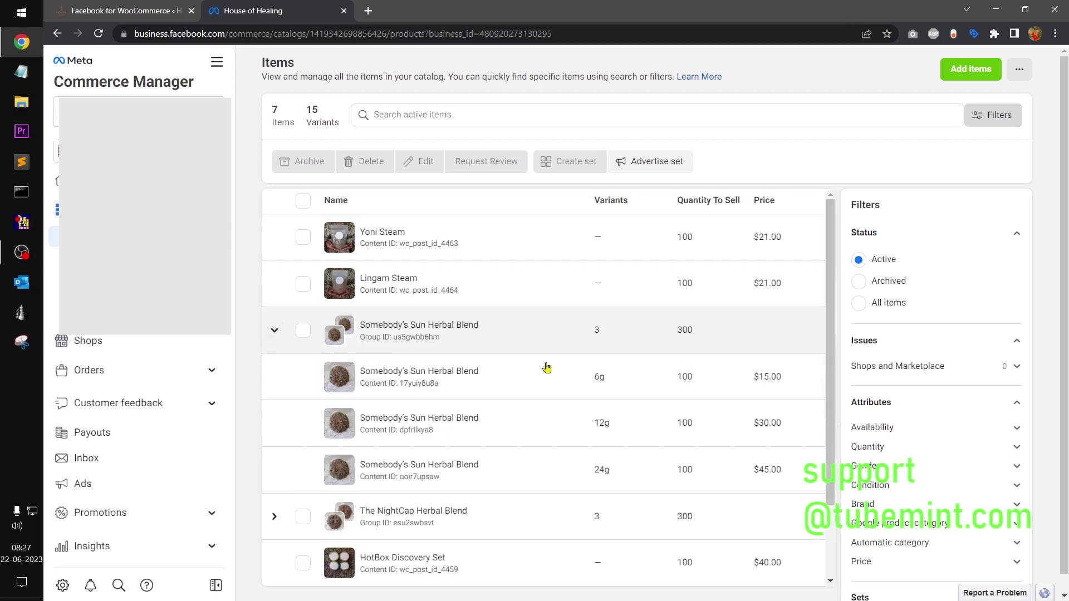
click(275, 330)
click(275, 377)
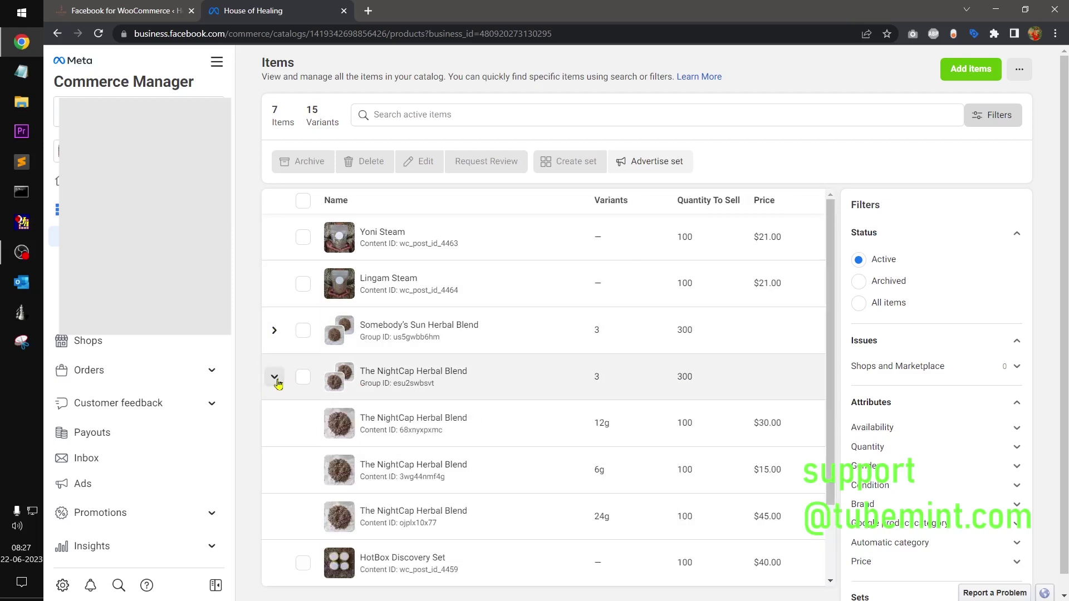
click(275, 377)
click(274, 470)
click(274, 470)
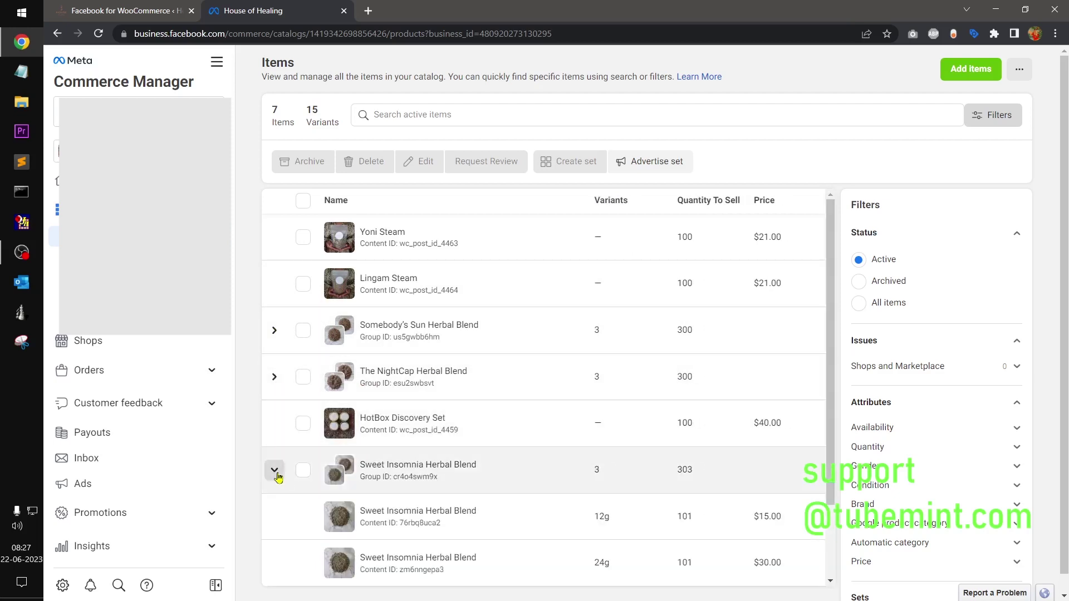
click(274, 517)
click(274, 516)
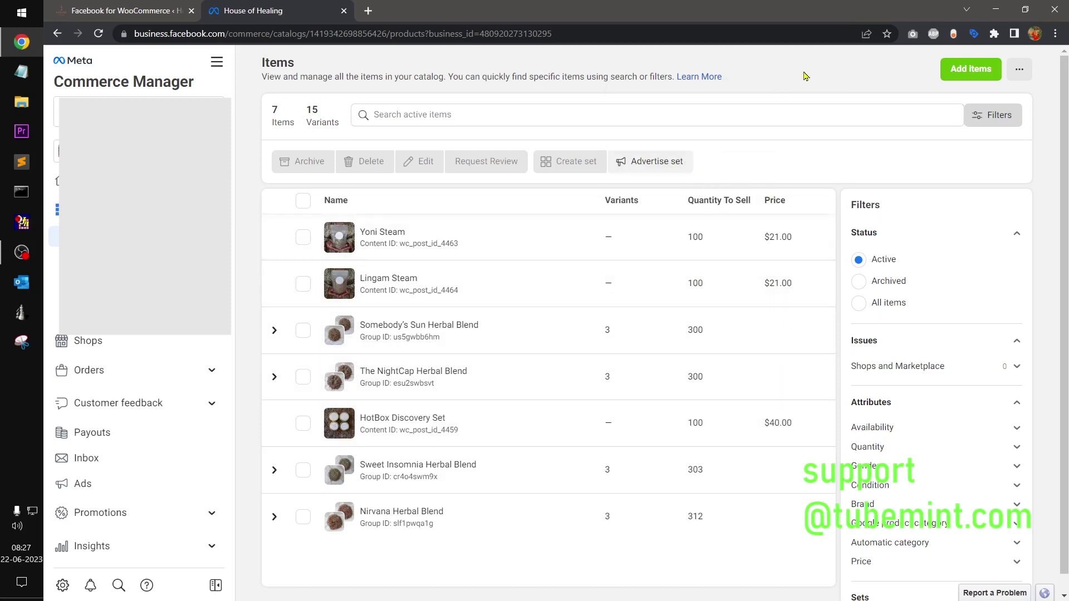
Go to Shops and select the HotBox Discovery Set card in the shop preview
click(159, 347)
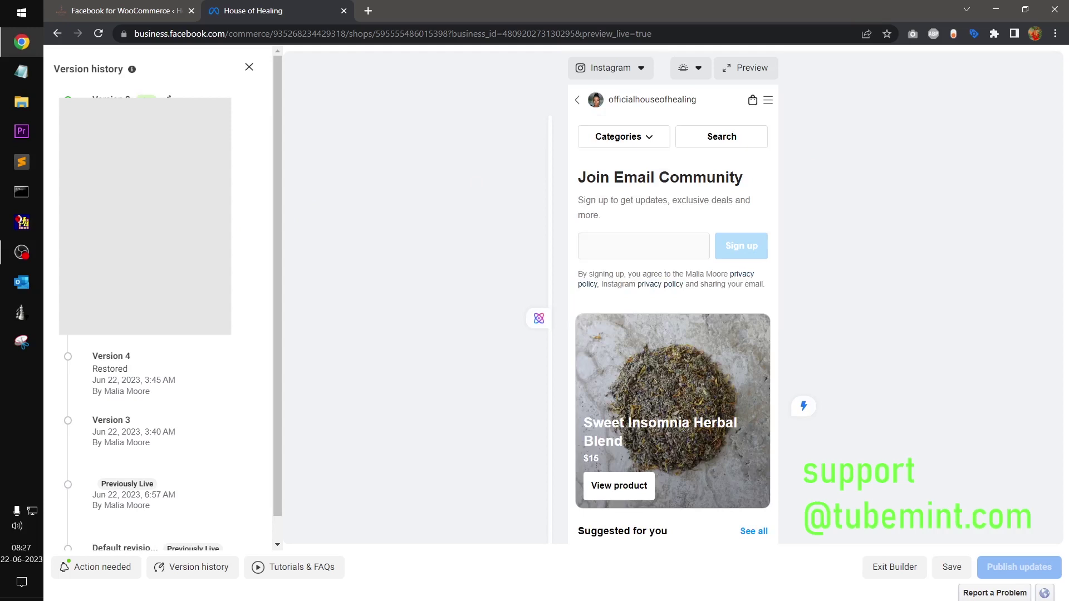
scroll(698, 285, down, 5)
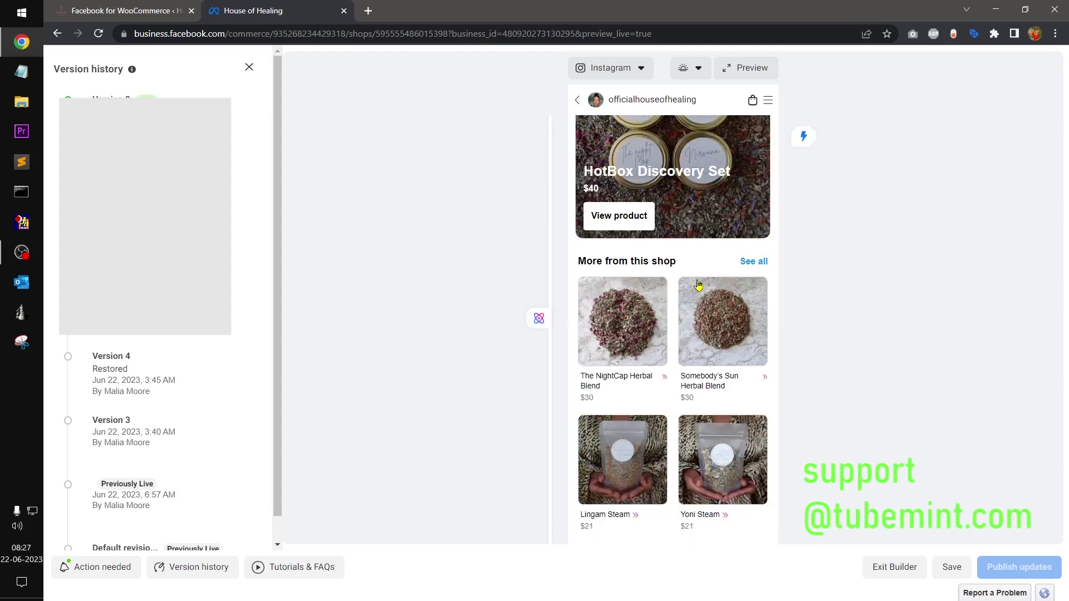
click(641, 220)
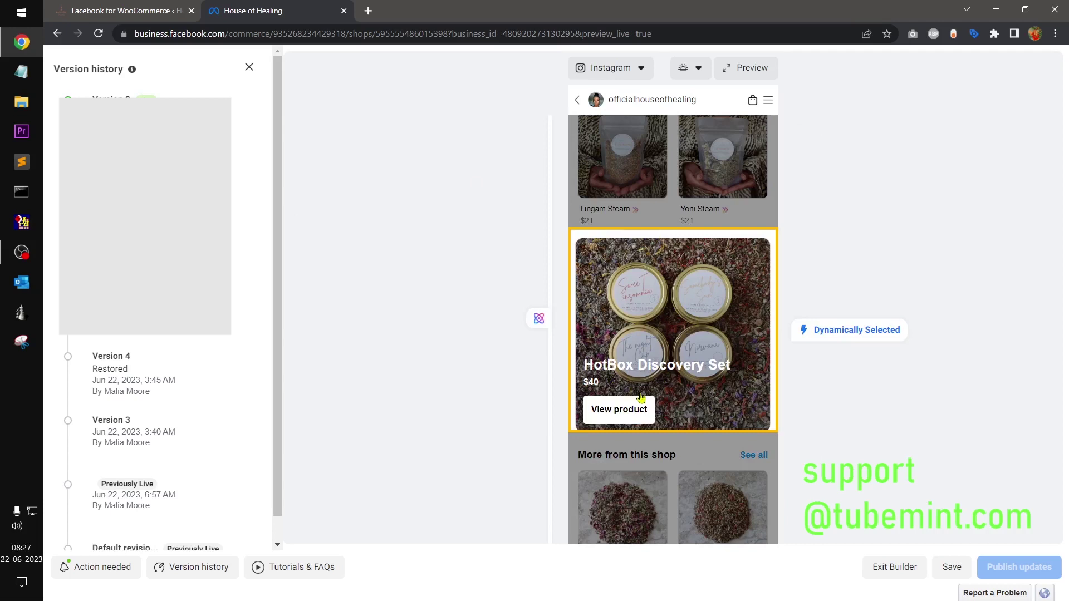
scroll(679, 304, up, 5)
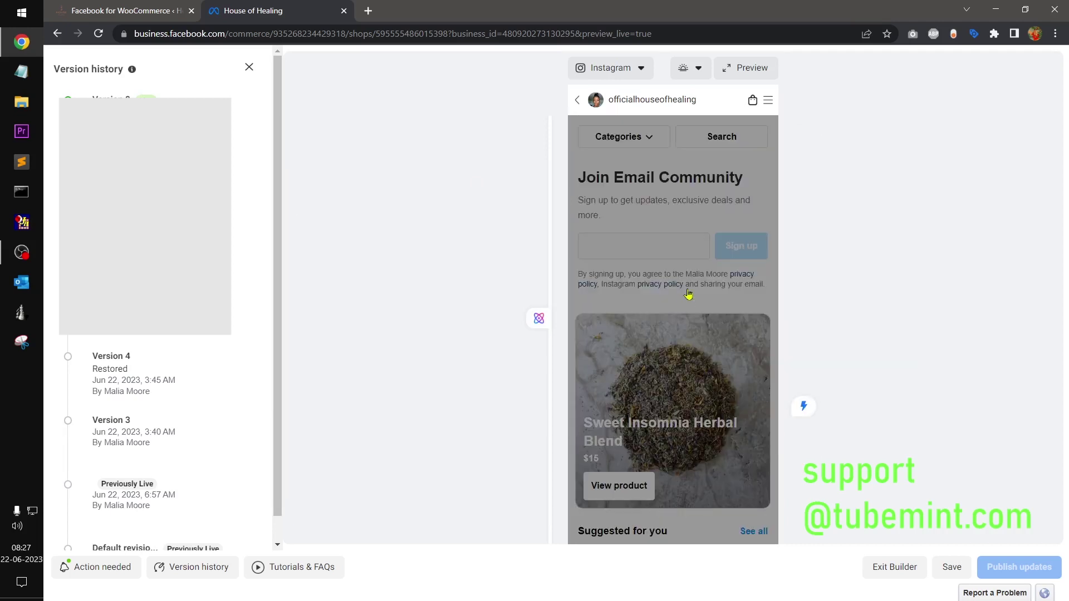
Set the preview to Facebook in Dark Mode and launch the full app preview
click(616, 68)
click(612, 100)
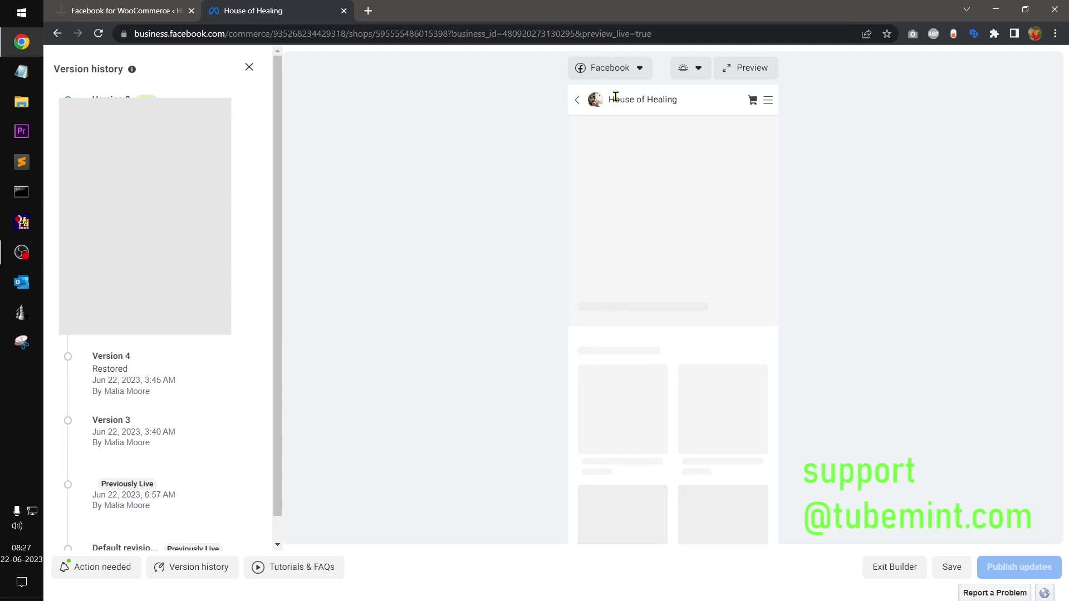
click(695, 68)
click(712, 102)
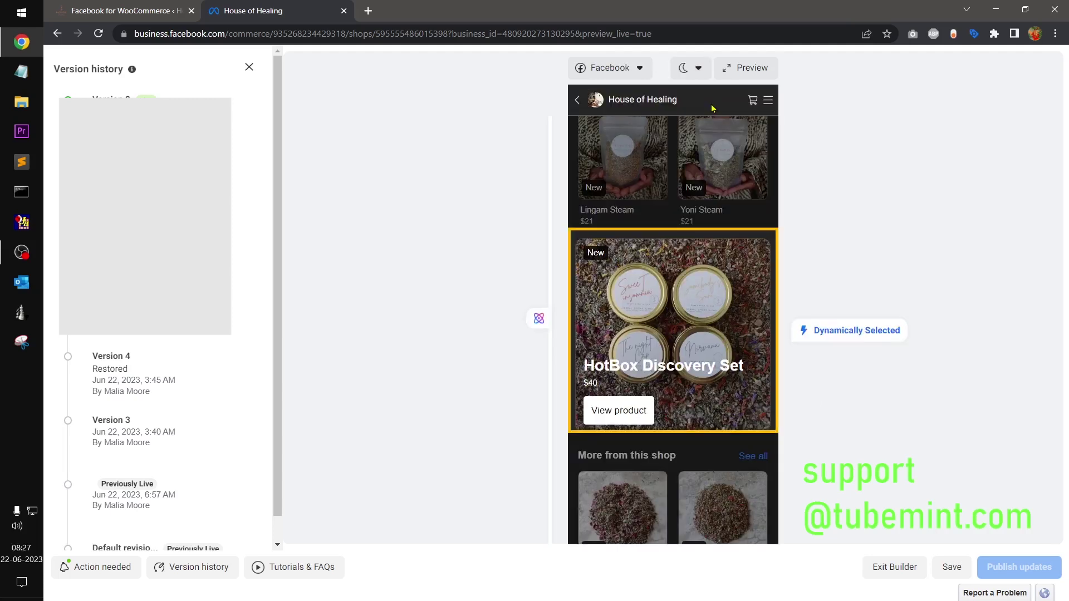
click(771, 75)
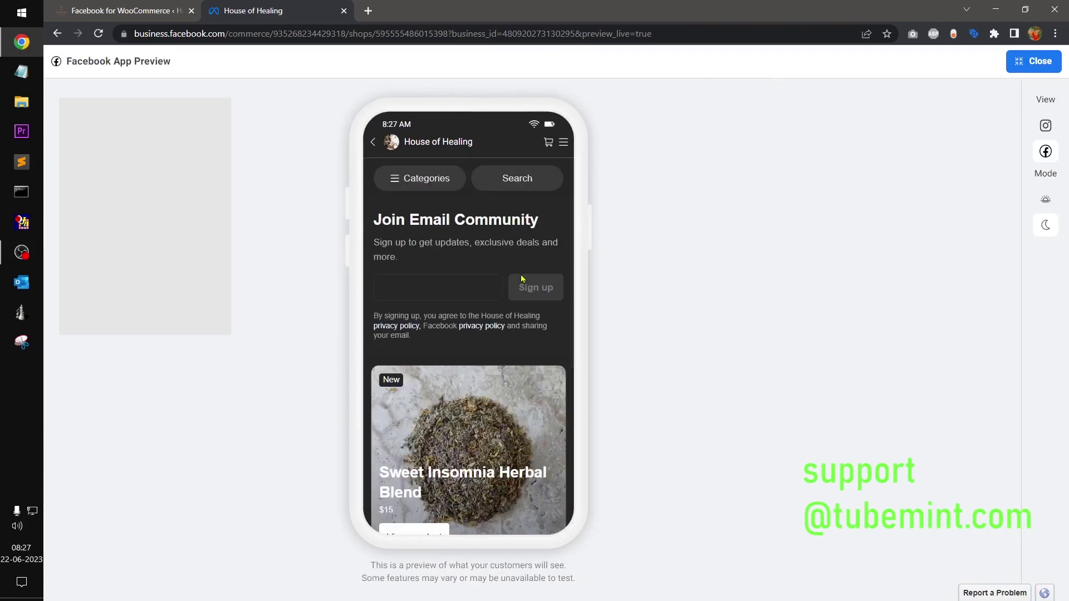
Switch the app preview to Instagram and browse The NightCap Herbal Blend product page
scroll(509, 374, down, 10)
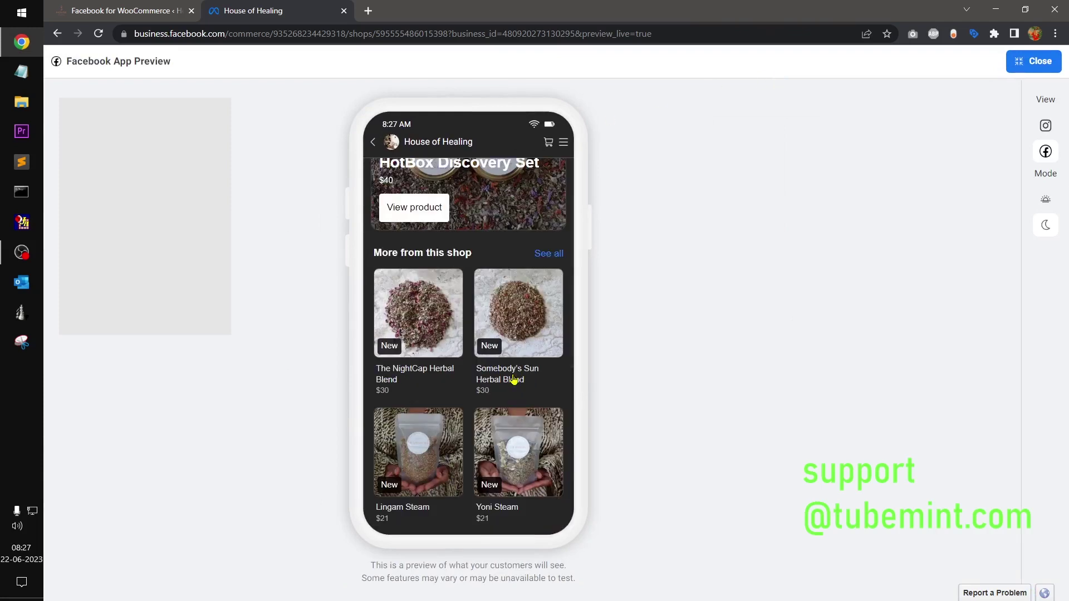
scroll(513, 380, up, 8)
scroll(514, 381, down, 8)
scroll(513, 381, up, 10)
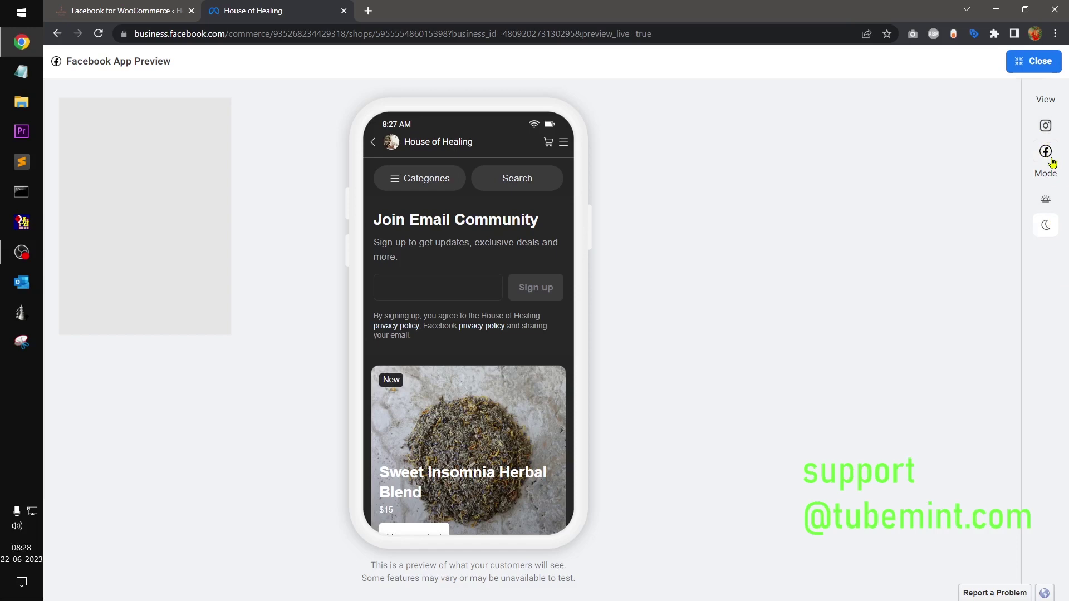
click(1048, 130)
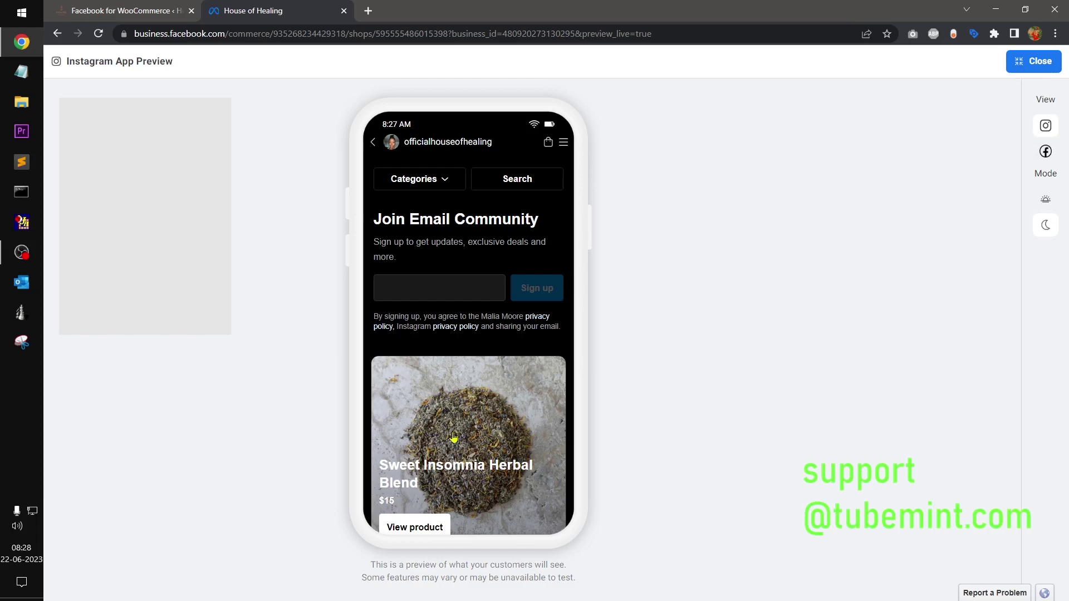
scroll(453, 438, down, 8)
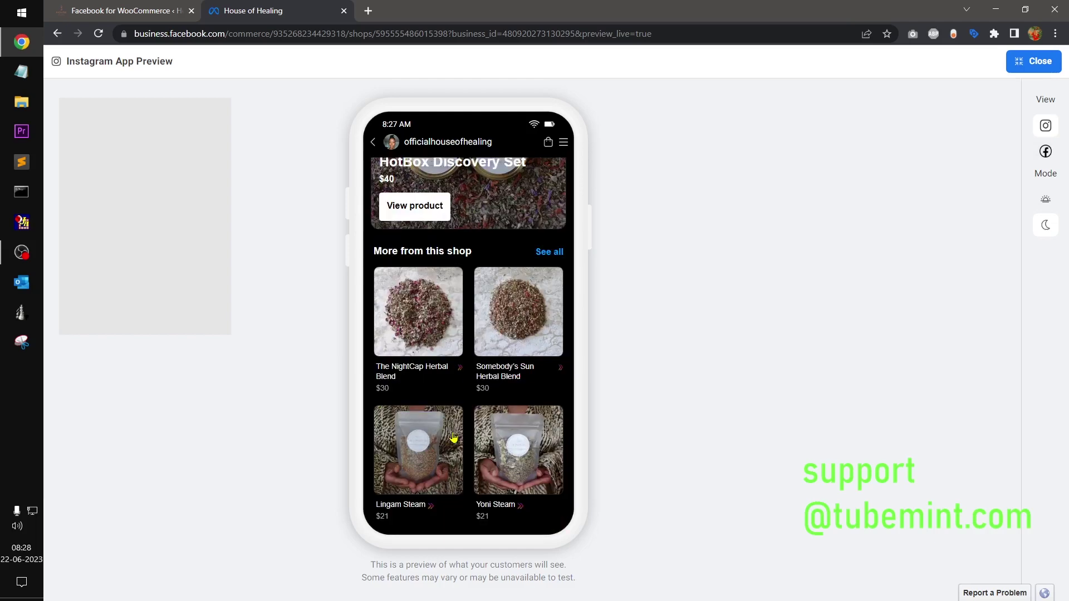
click(440, 348)
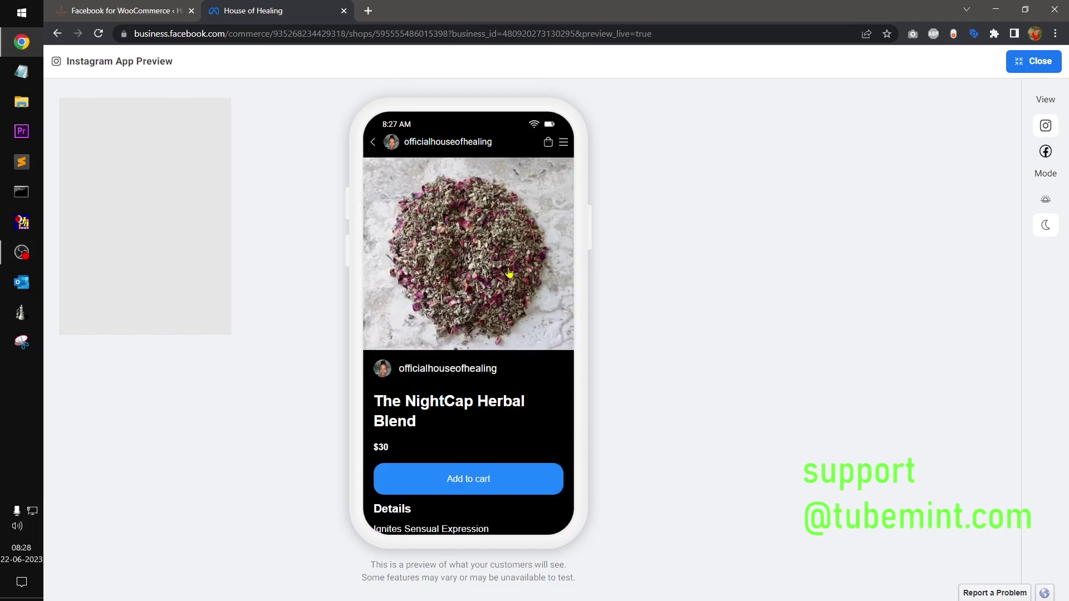
scroll(488, 321, down, 1)
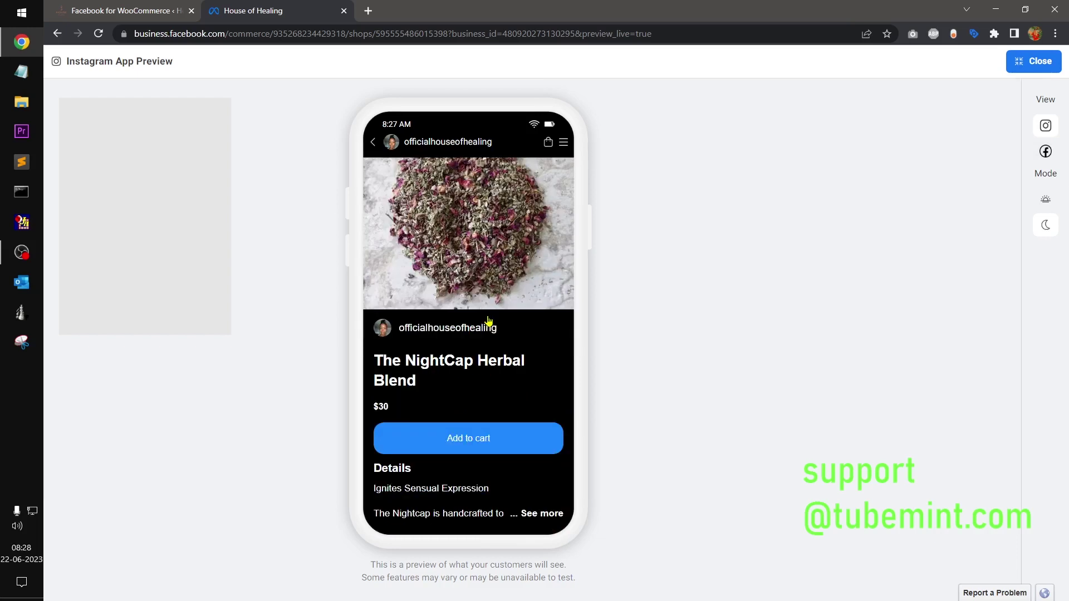
scroll(488, 321, up, 1)
scroll(489, 320, down, 1)
scroll(488, 321, up, 1)
scroll(488, 321, down, 1)
scroll(489, 320, up, 1)
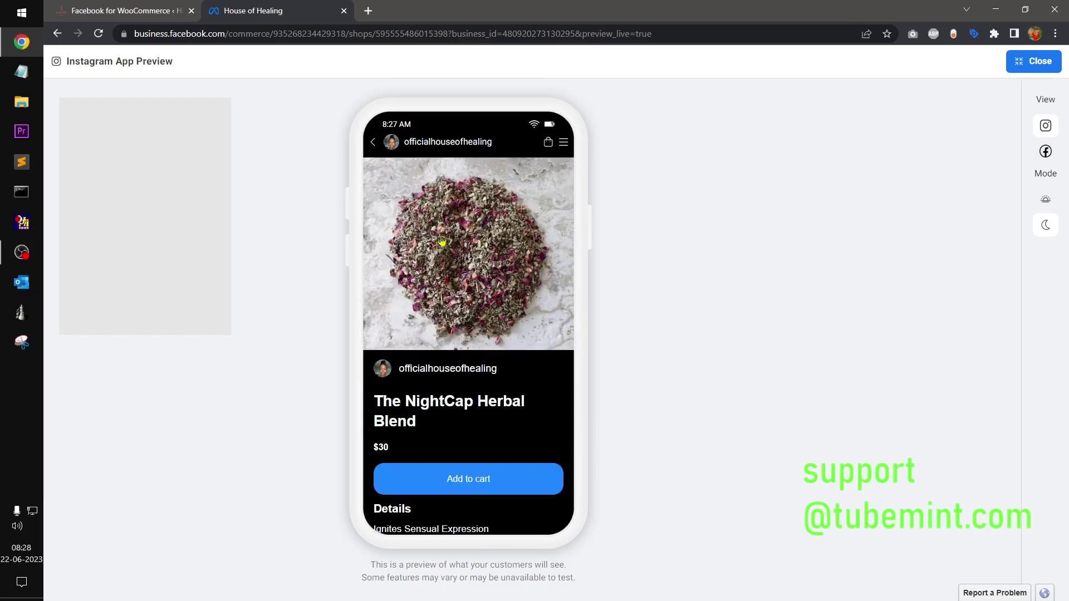
View the shop on Facebook, open the Yoni Steam product page, then switch back to Instagram
click(1046, 155)
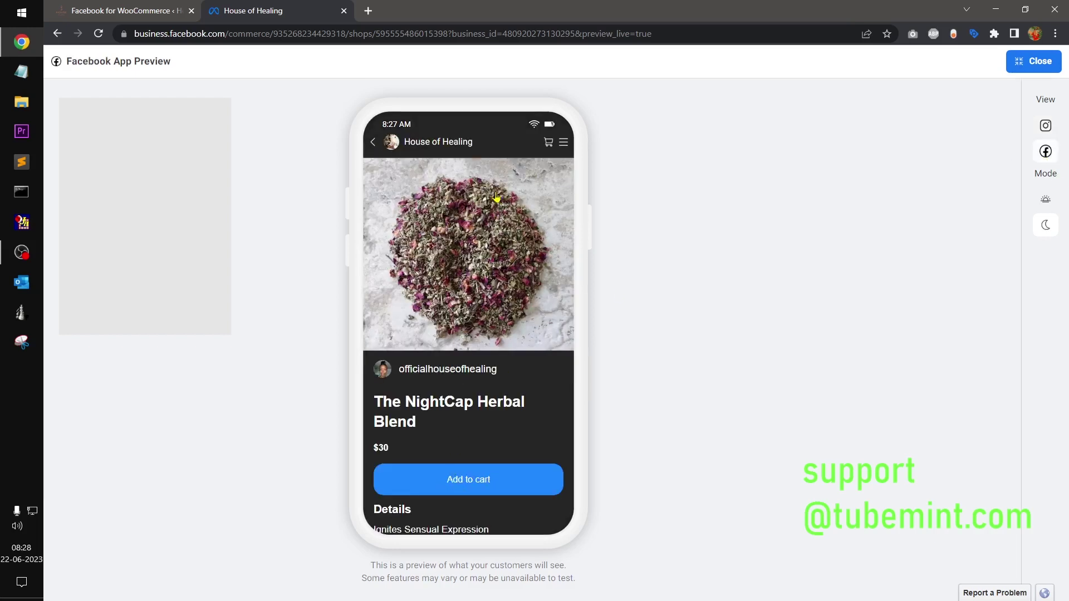
scroll(497, 342, down, 1)
scroll(498, 342, up, 1)
click(371, 142)
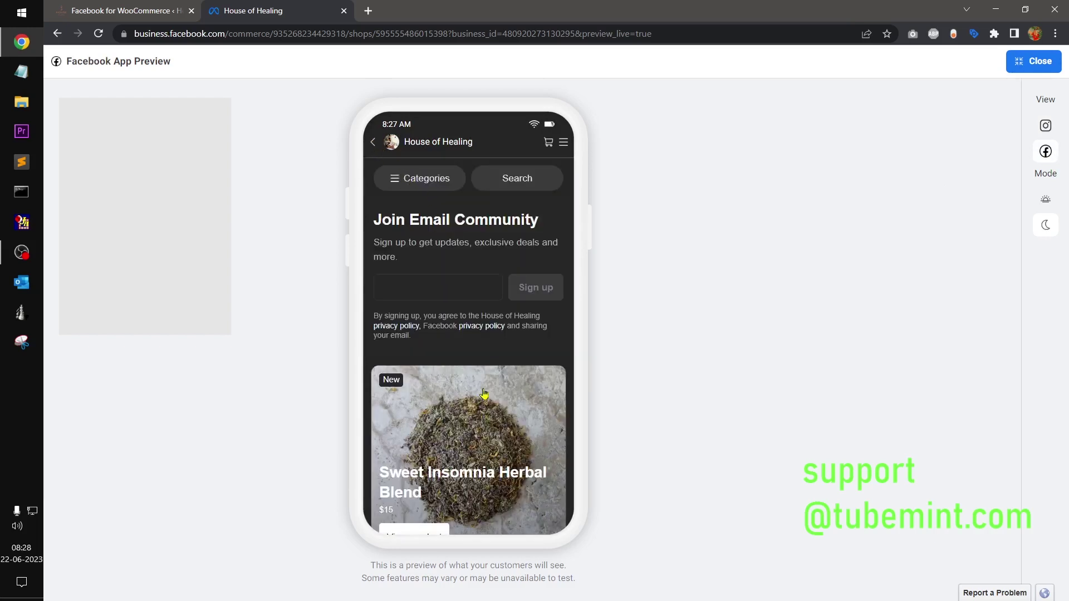
scroll(484, 394, down, 5)
click(515, 443)
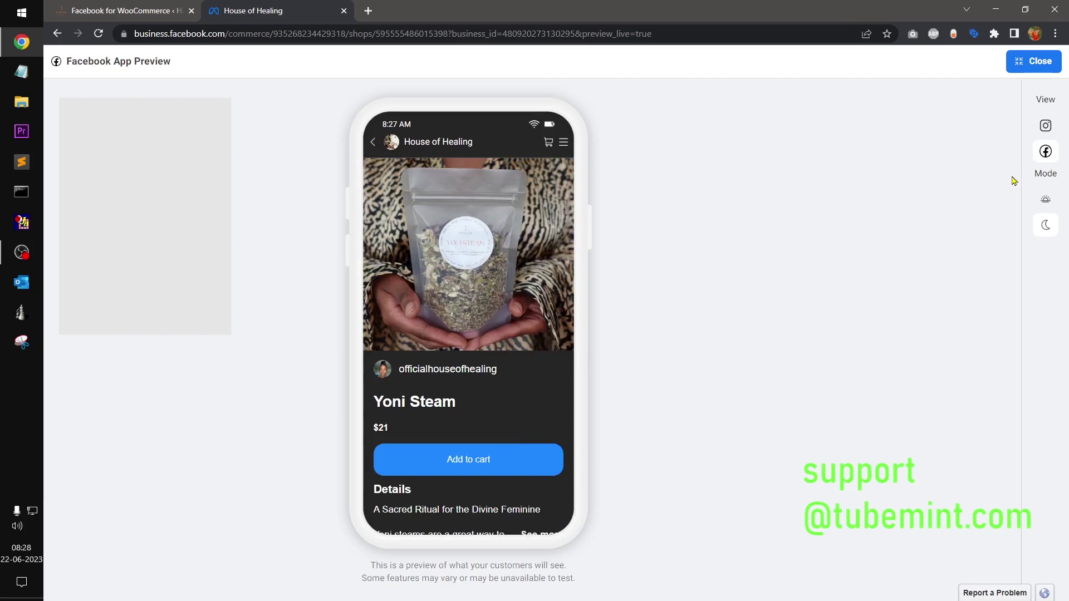
click(1046, 125)
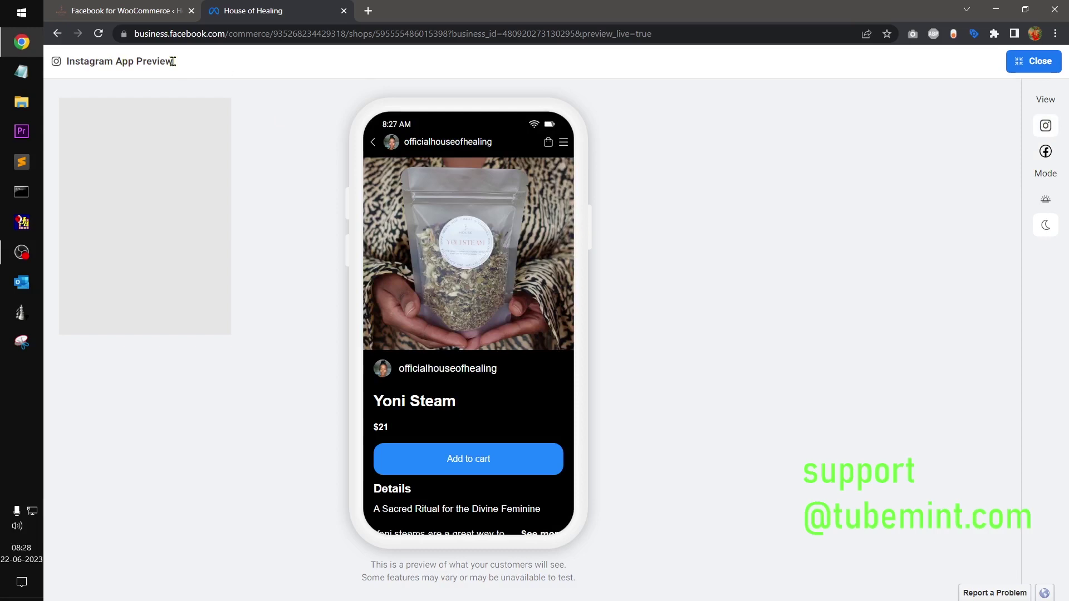
scroll(513, 395, down, 1)
scroll(513, 394, up, 1)
click(1025, 64)
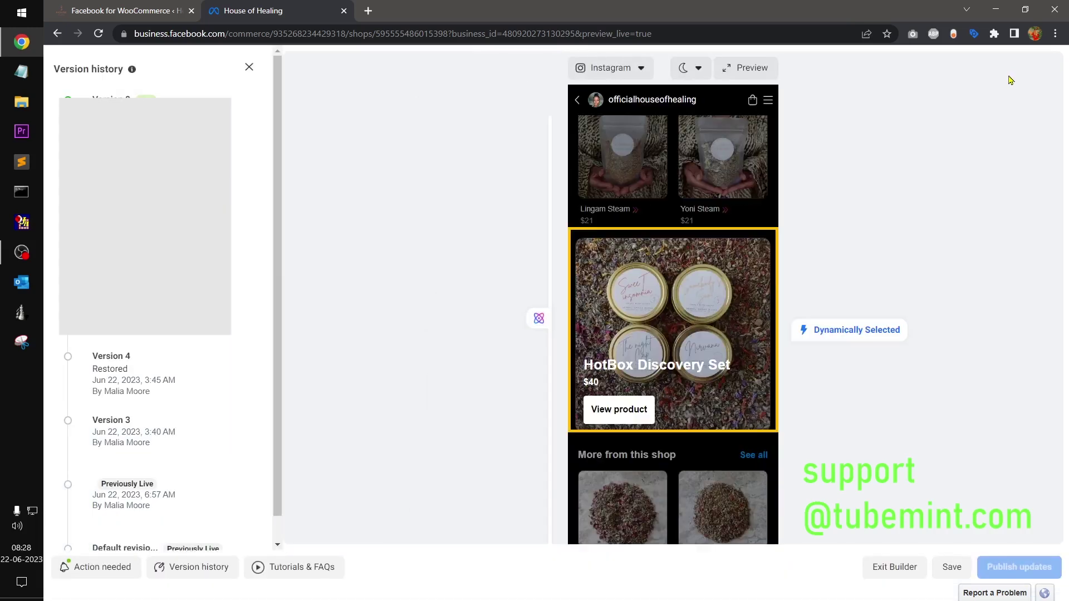